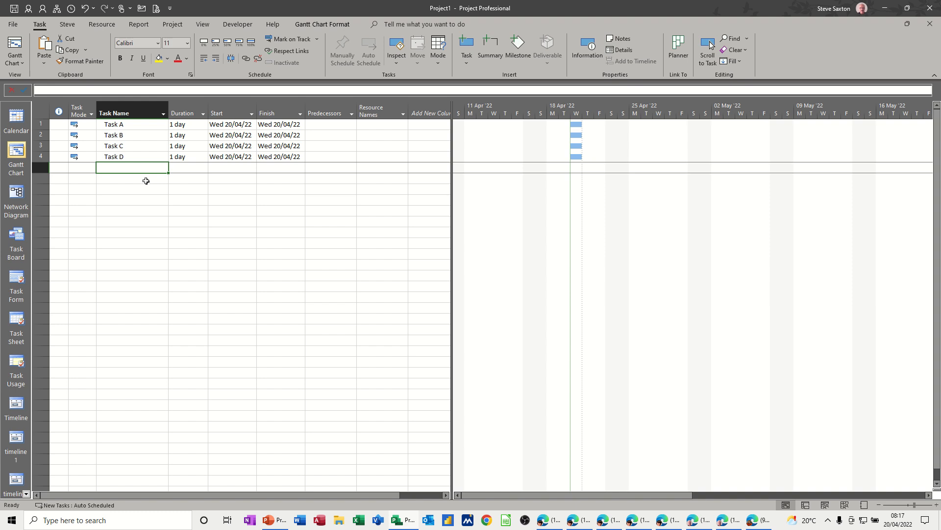
Open the task information for Task A and show its advanced settings
{"action": "left_click", "coordinate": [111, 125]}
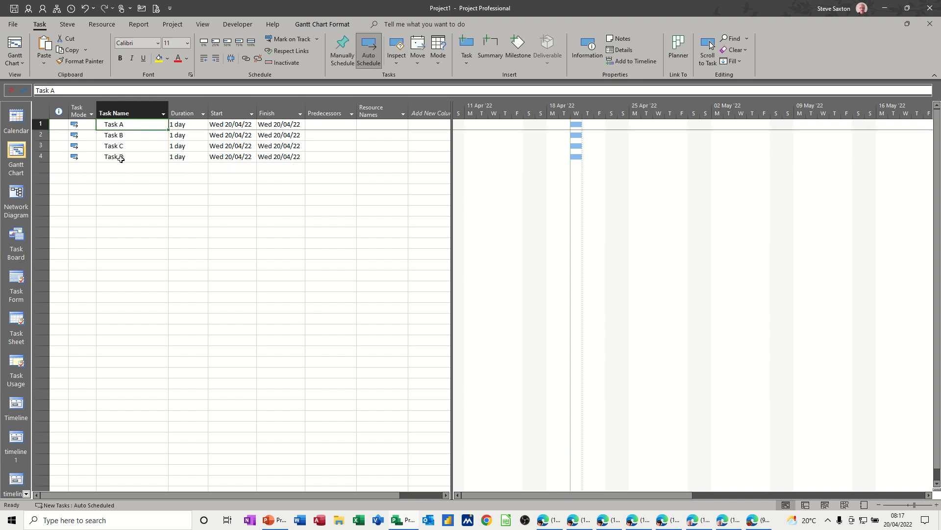
{"action": "double_click", "coordinate": [121, 125]}
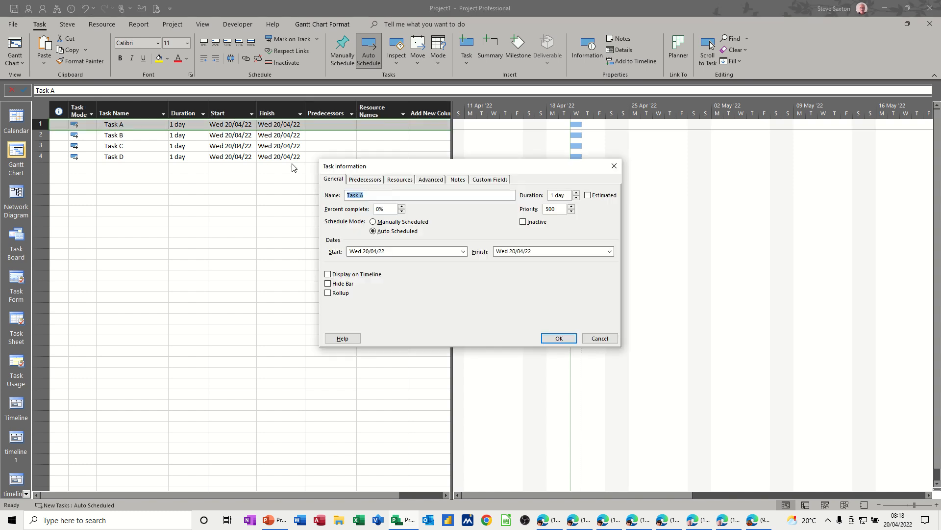
{"action": "left_click_drag", "start_coordinate": [327, 169], "coordinate": [100, 140]}
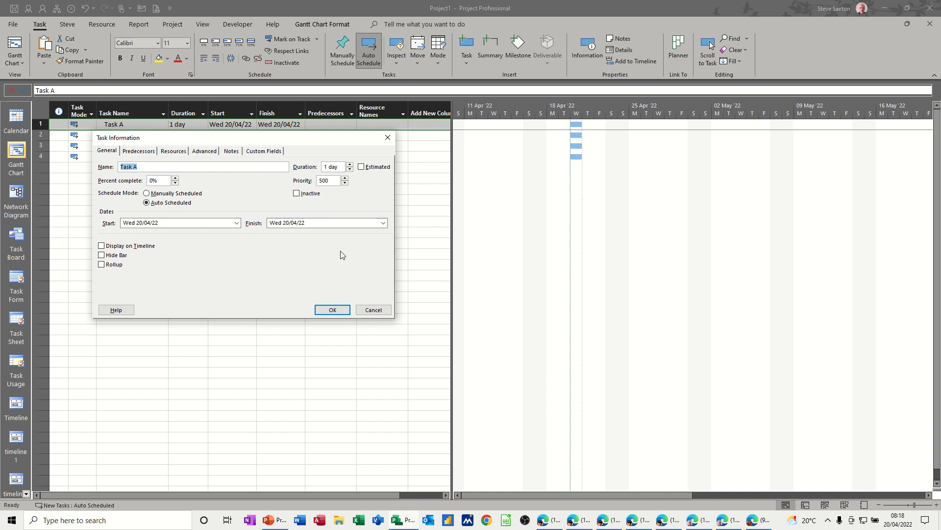
{"action": "left_click", "coordinate": [203, 151]}
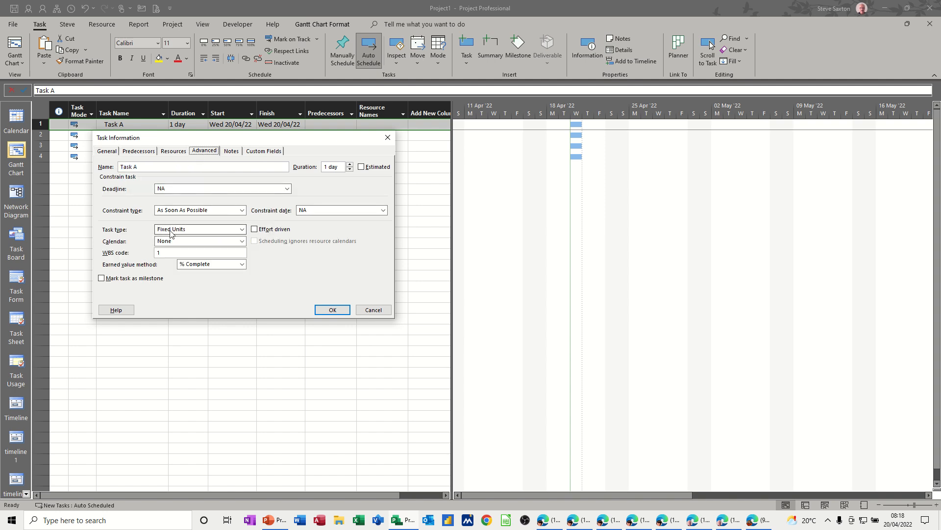
Try the Fixed Duration task type on Task A, and settle on Fixed Units with Effort driven off
{"action": "left_click", "coordinate": [243, 229]}
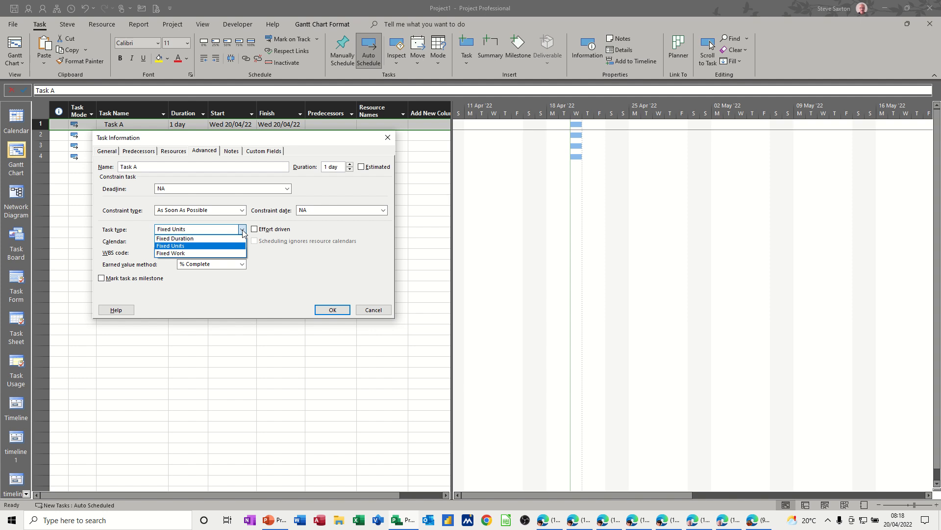
{"action": "left_click", "coordinate": [210, 240]}
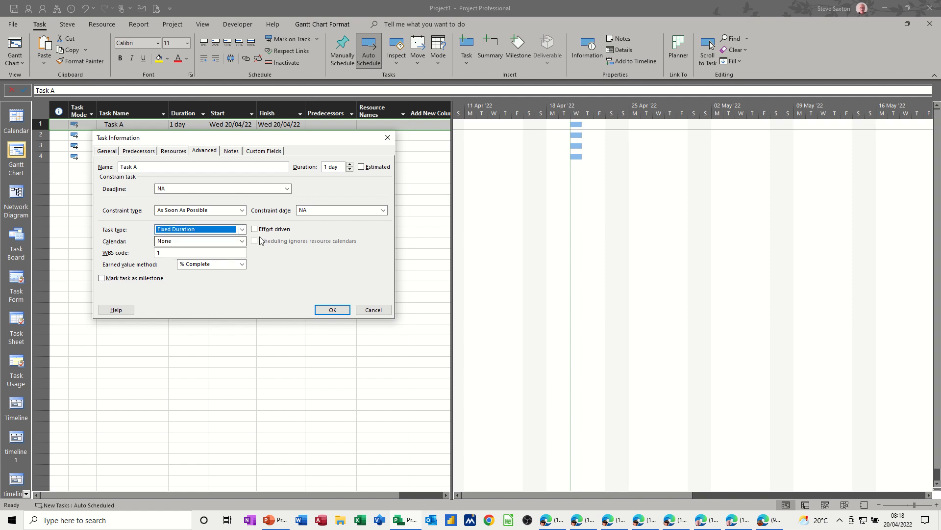
{"action": "left_click", "coordinate": [242, 229]}
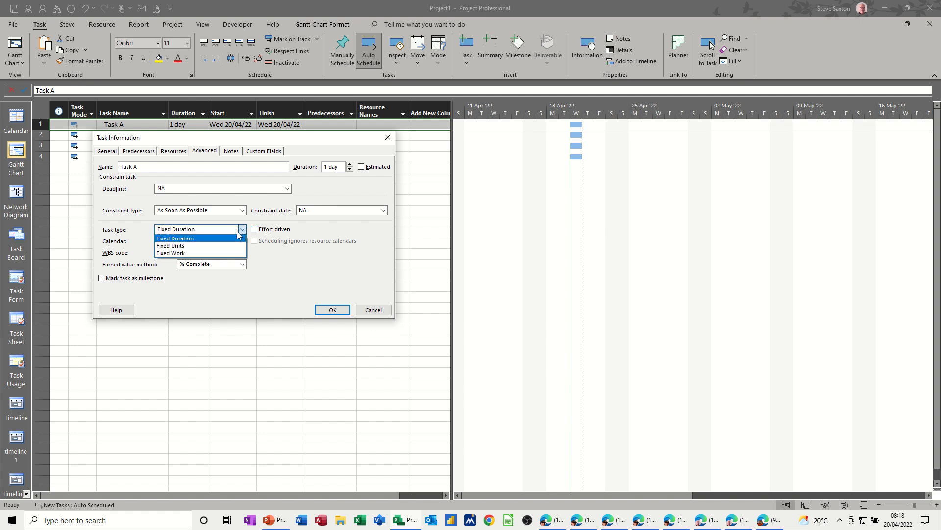
{"action": "left_click", "coordinate": [224, 247]}
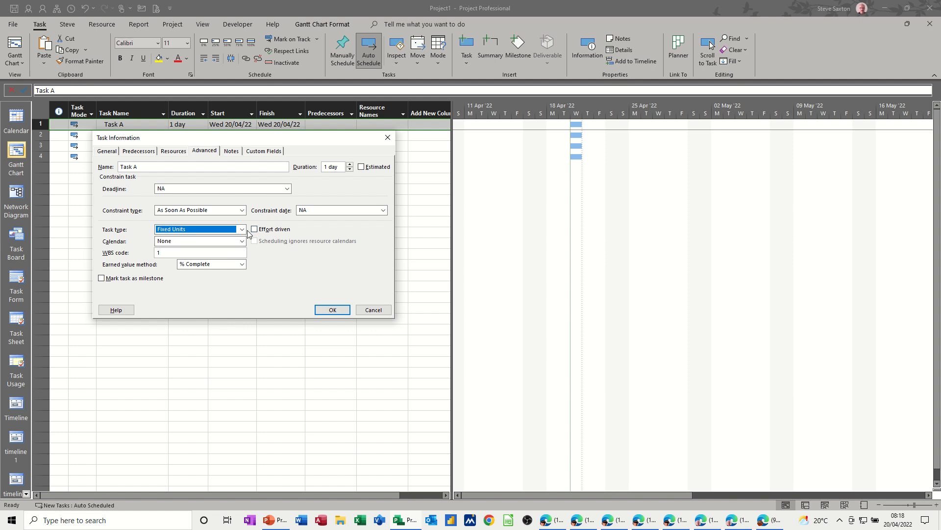
{"action": "left_click", "coordinate": [242, 230]}
{"action": "left_click", "coordinate": [235, 249]}
{"action": "left_click", "coordinate": [242, 230]}
{"action": "left_click", "coordinate": [204, 246]}
{"action": "left_click", "coordinate": [254, 229]}
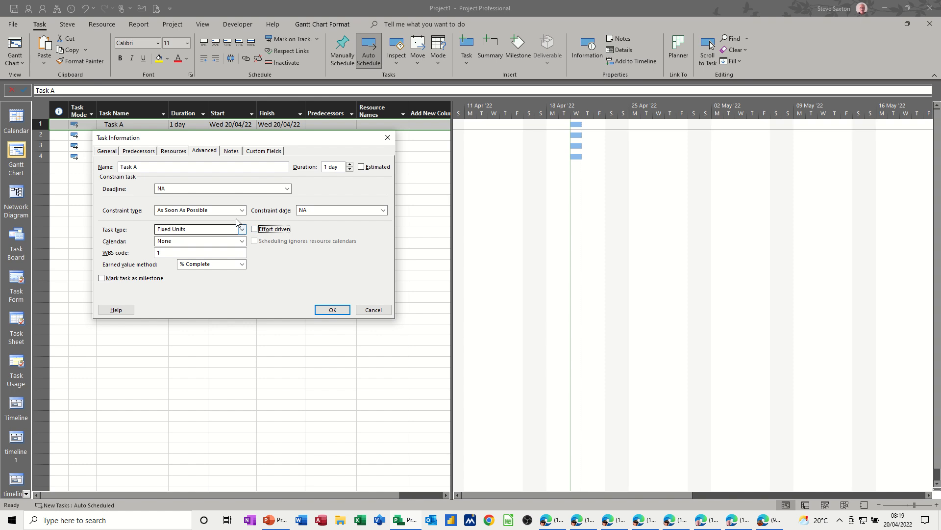
{"action": "left_click", "coordinate": [328, 313]}
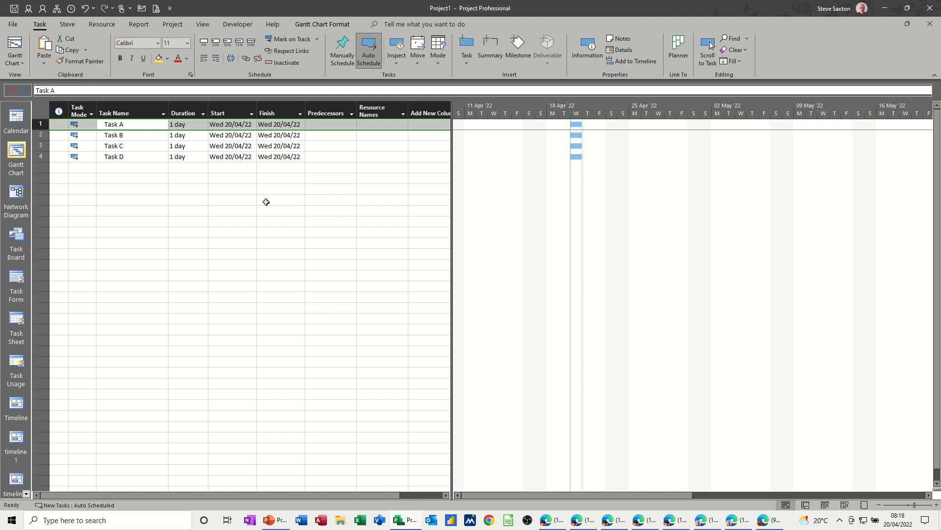
Assign the first listed resource to Task A
{"action": "left_click", "coordinate": [125, 127]}
{"action": "left_click", "coordinate": [133, 128]}
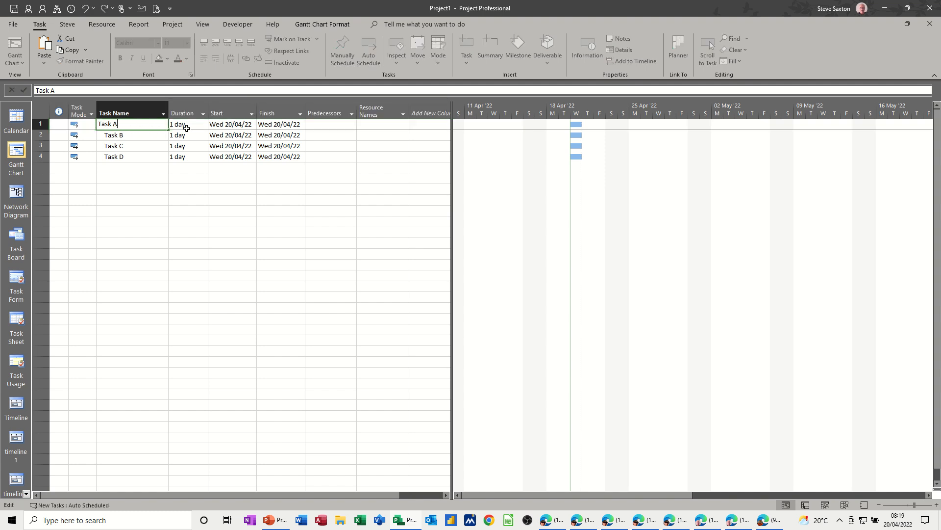
{"action": "left_click", "coordinate": [119, 163]}
{"action": "left_click", "coordinate": [124, 124]}
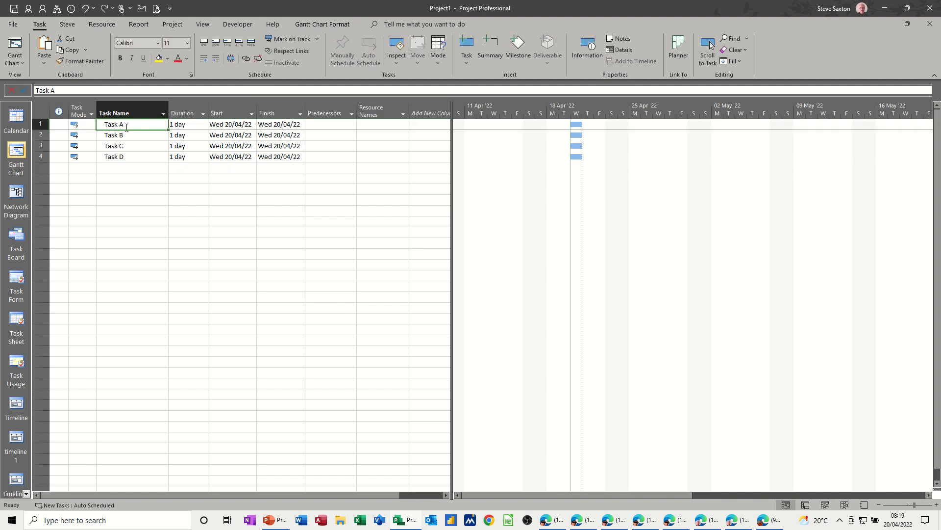
{"action": "left_click", "coordinate": [96, 26]}
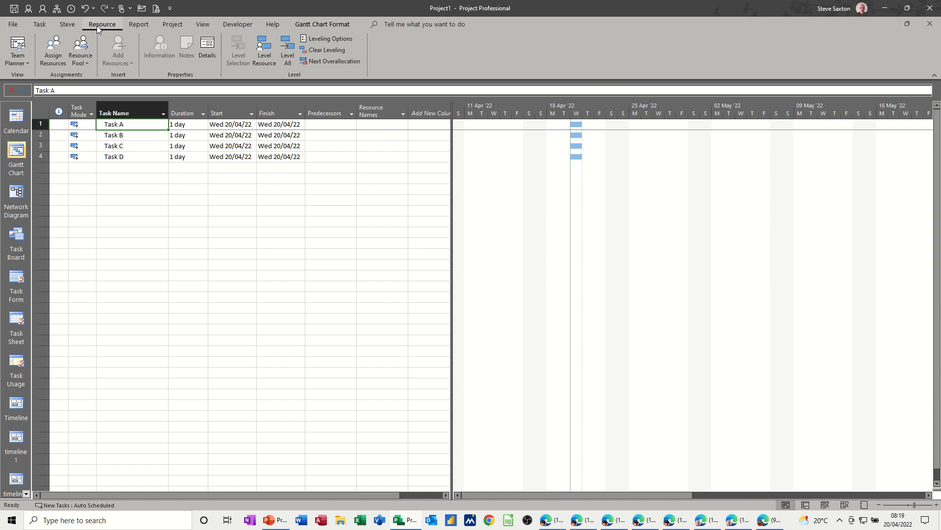
{"action": "left_click", "coordinate": [53, 49]}
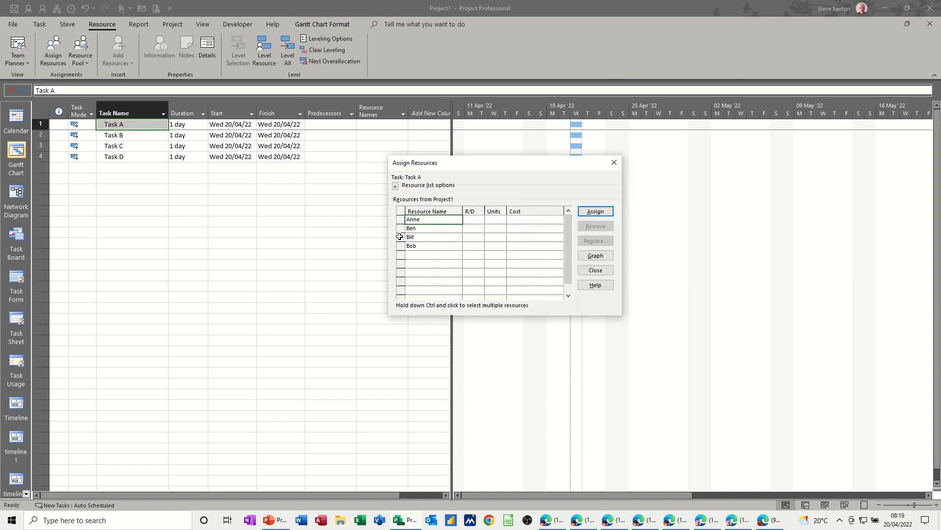
{"action": "left_click", "coordinate": [595, 212]}
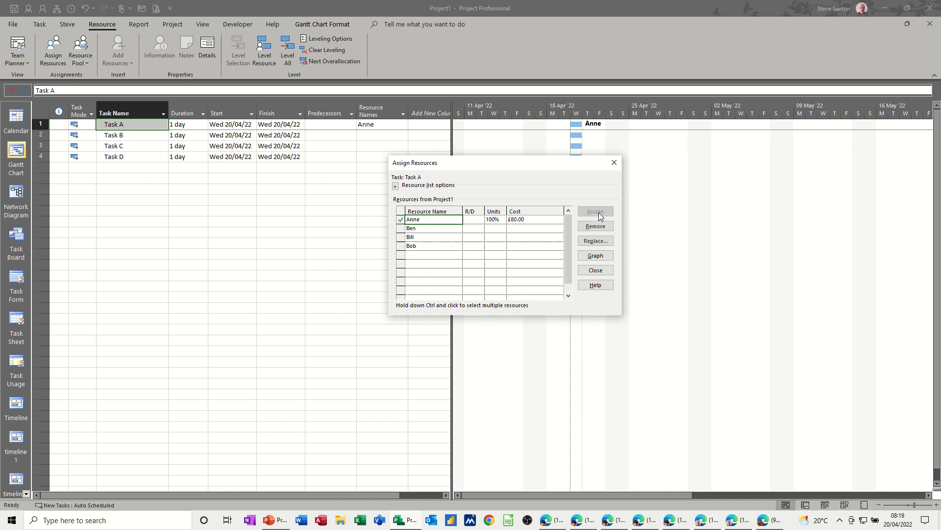
Assign the second resource to Task A, followed by the remaining two together
{"action": "left_click", "coordinate": [415, 228]}
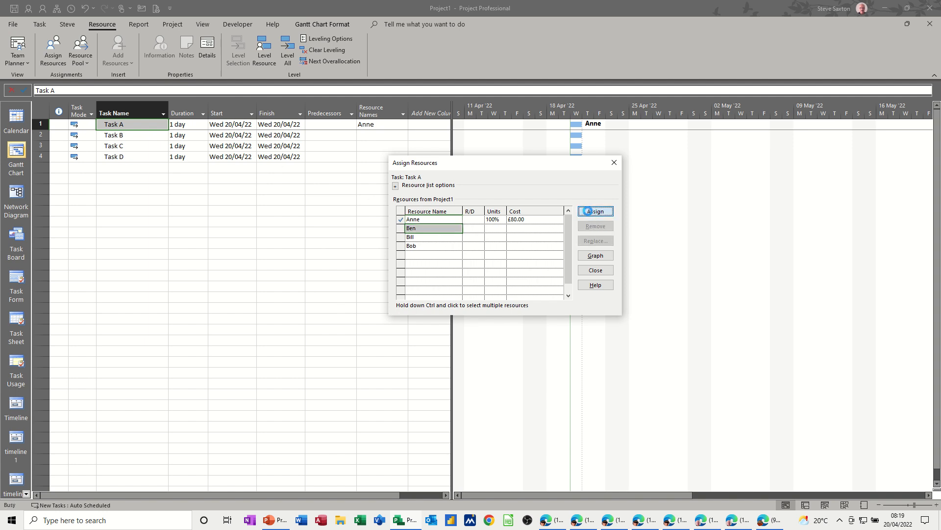
{"action": "left_click", "coordinate": [595, 211]}
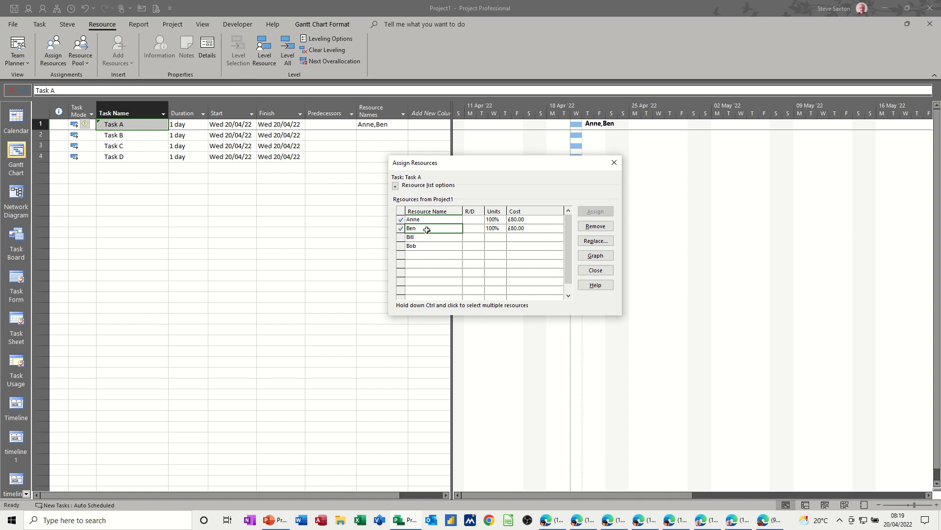
{"action": "left_click_drag", "start_coordinate": [426, 237], "coordinate": [431, 245]}
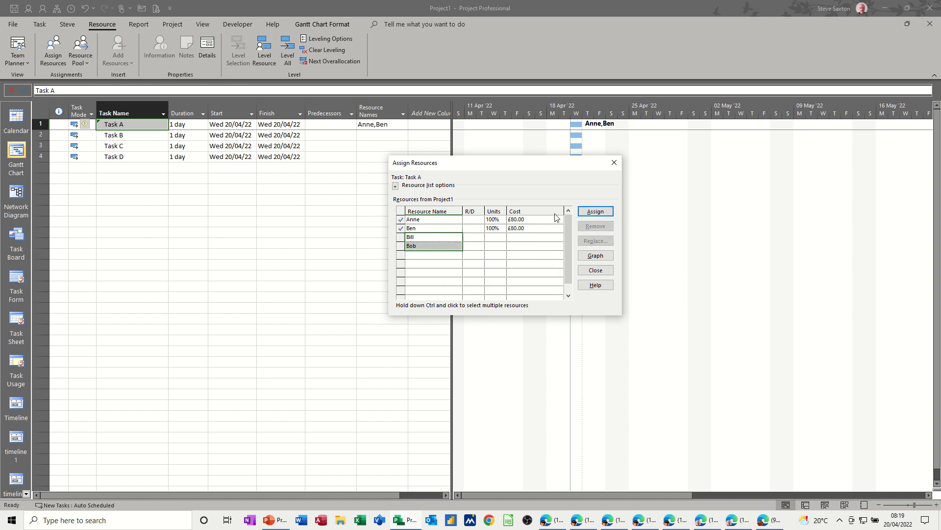
{"action": "left_click", "coordinate": [581, 216]}
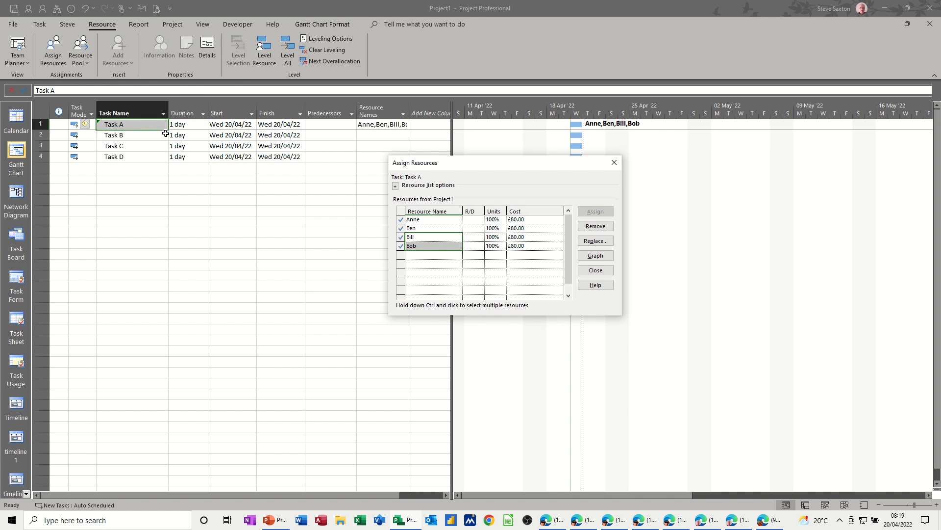
Turn on Effort driven scheduling for Task B, keeping its task type as Fixed Units
{"action": "left_click", "coordinate": [123, 137]}
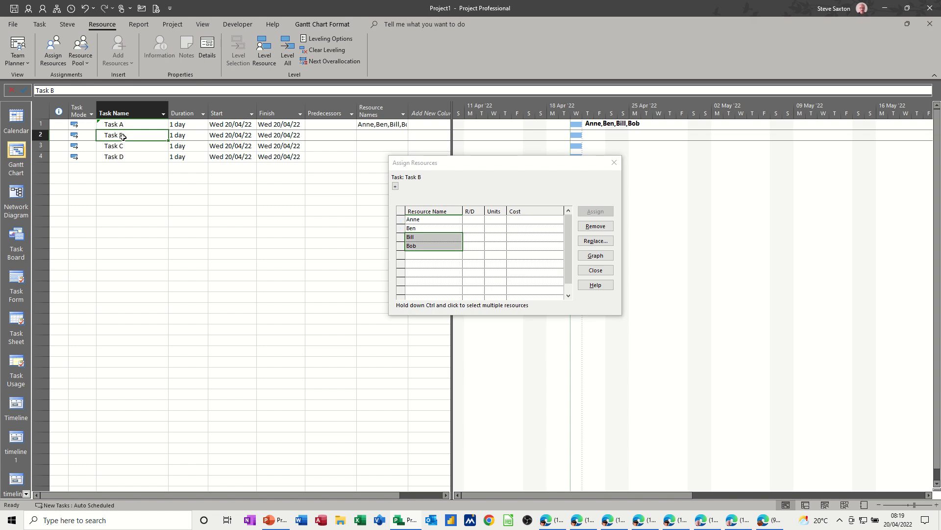
{"action": "double_click", "coordinate": [133, 137]}
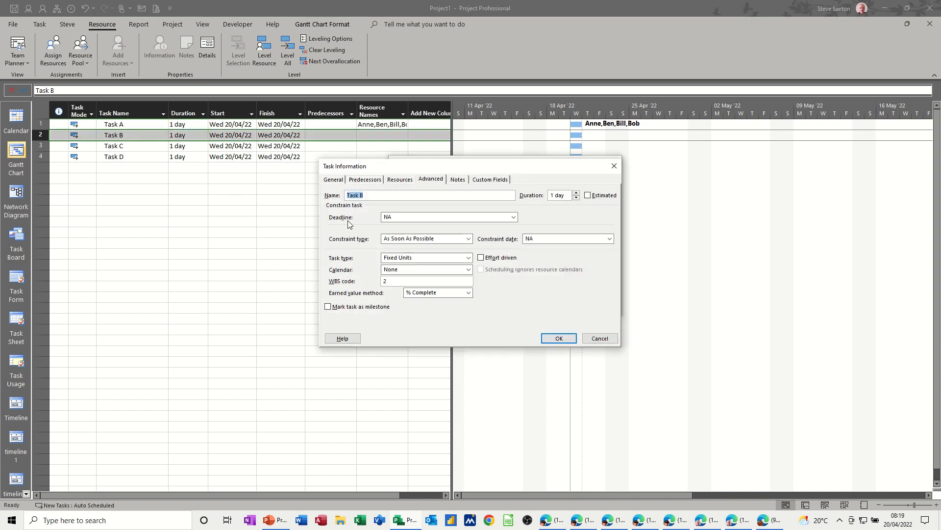
{"action": "left_click", "coordinate": [481, 258]}
{"action": "left_click", "coordinate": [554, 339]}
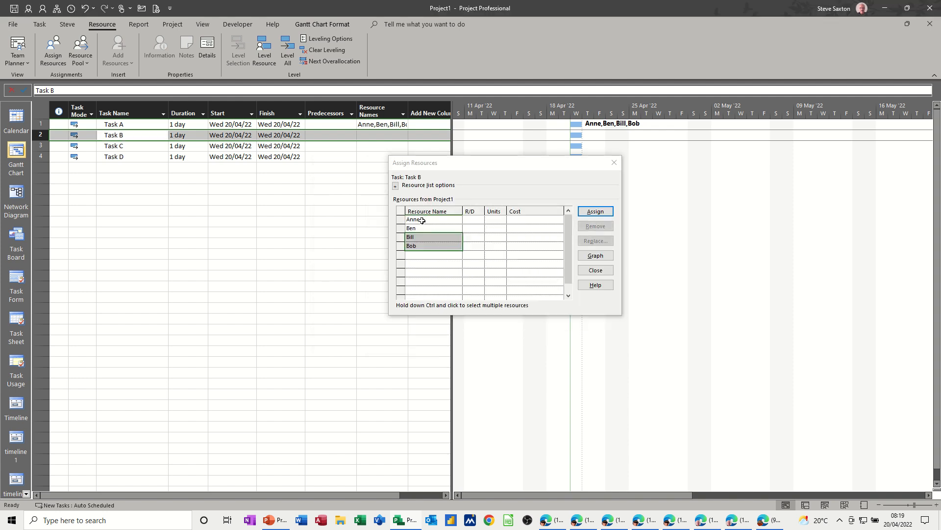
Assign the four listed resources to Task B one at a time
{"action": "left_click", "coordinate": [423, 219]}
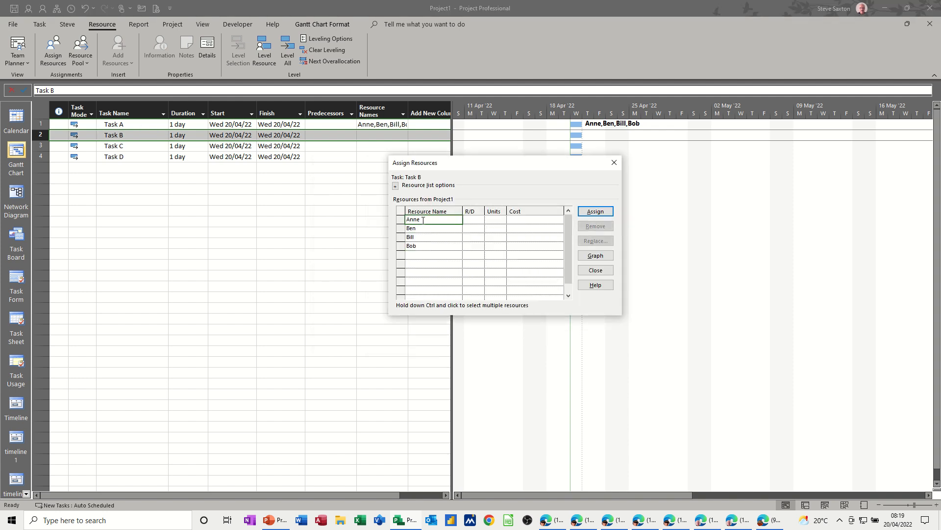
{"action": "left_click", "coordinate": [593, 213]}
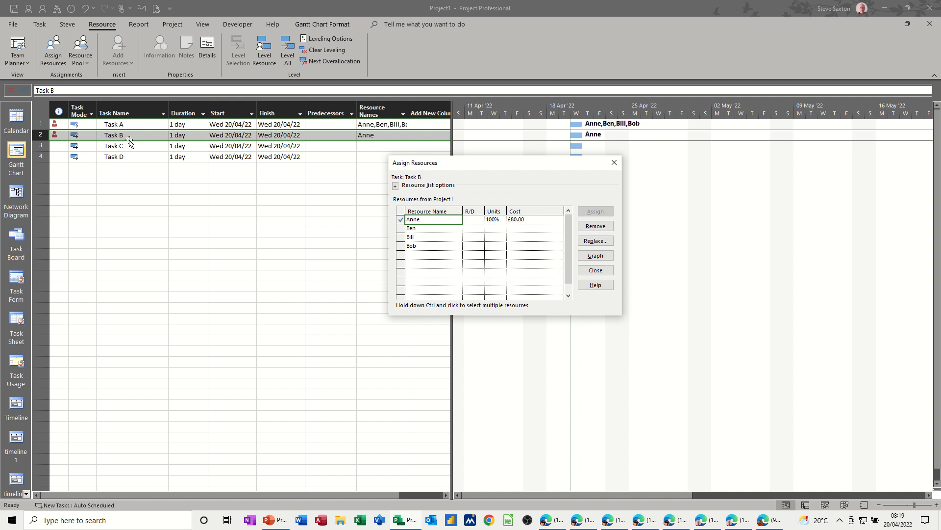
{"action": "left_click", "coordinate": [433, 229]}
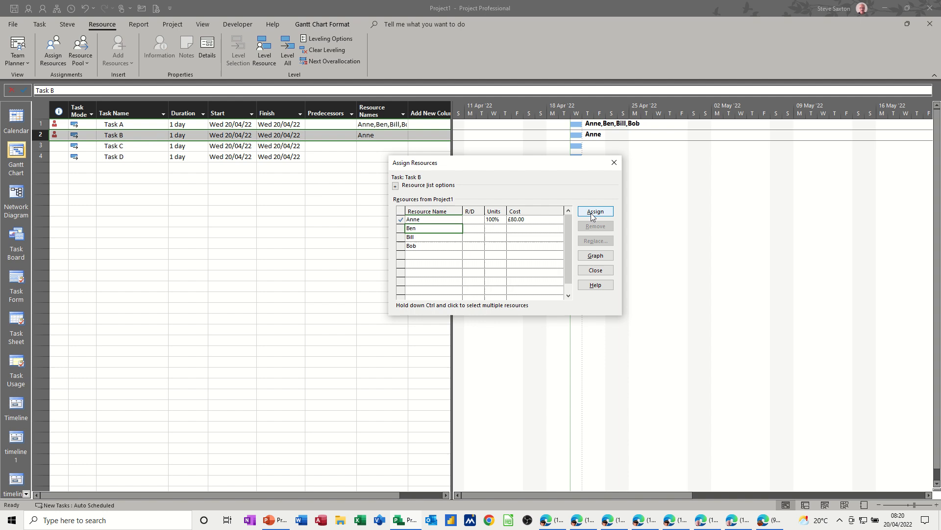
{"action": "left_click", "coordinate": [592, 214]}
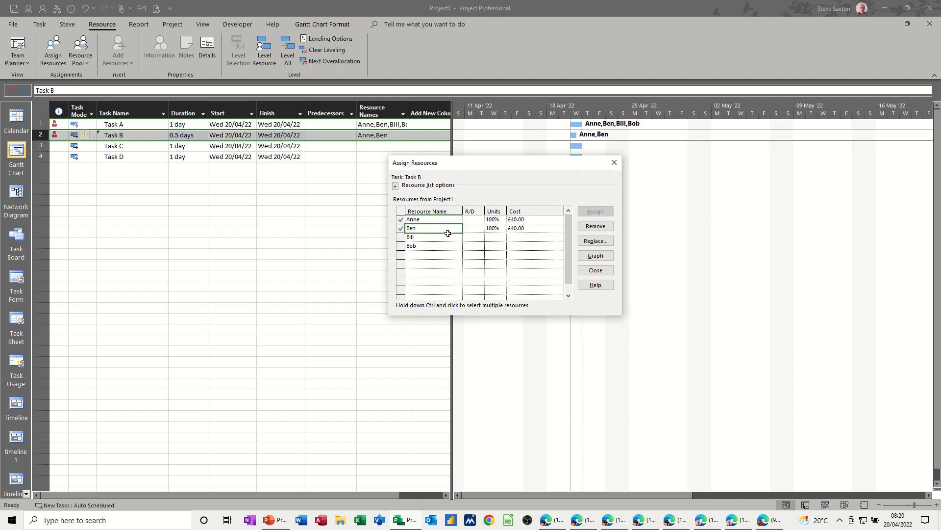
{"action": "left_click", "coordinate": [436, 237]}
{"action": "left_click", "coordinate": [595, 211]}
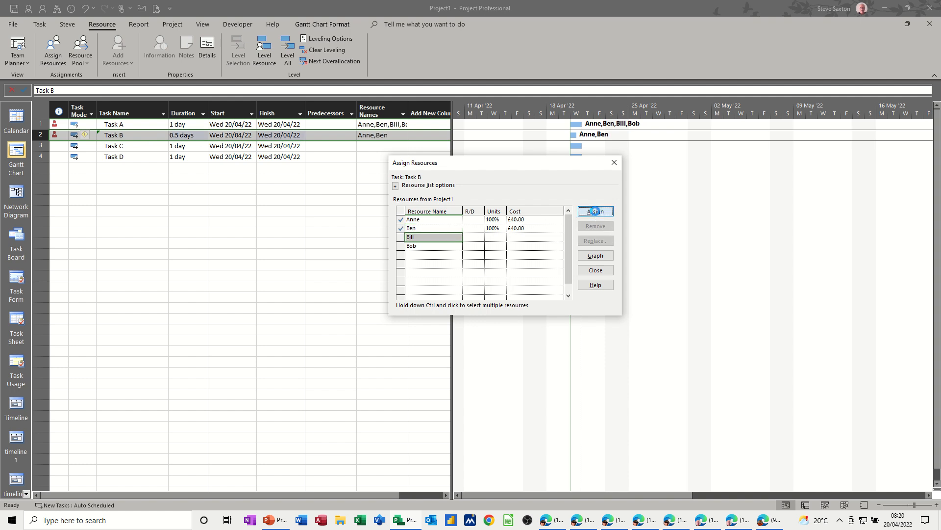
{"action": "left_click", "coordinate": [434, 246]}
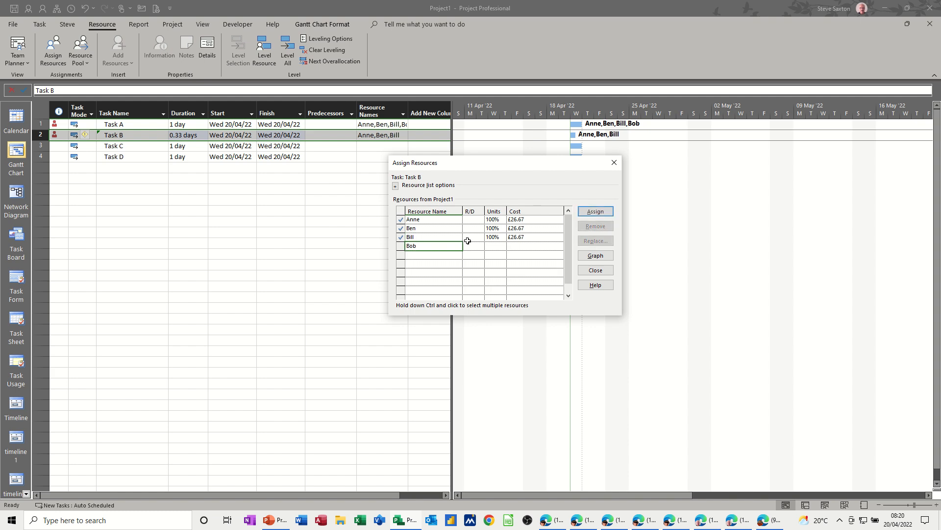
{"action": "left_click", "coordinate": [585, 212]}
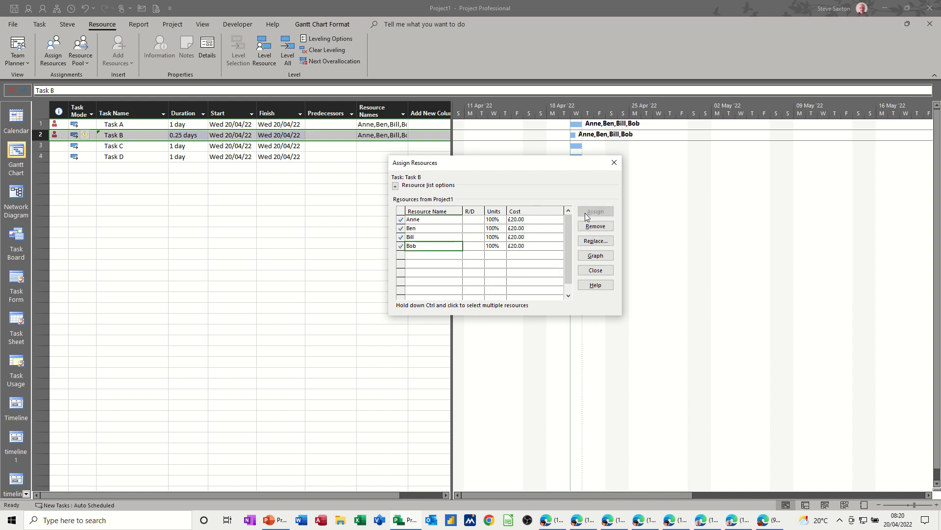
Remove all four resources from Task B and set its duration back to 1 day
{"action": "left_click_drag", "start_coordinate": [428, 219], "coordinate": [428, 243]}
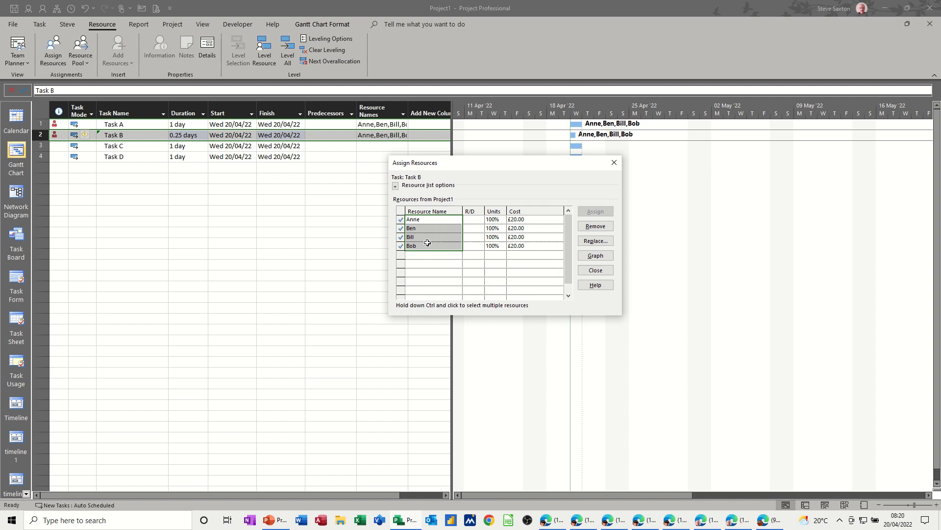
{"action": "left_click", "coordinate": [595, 226]}
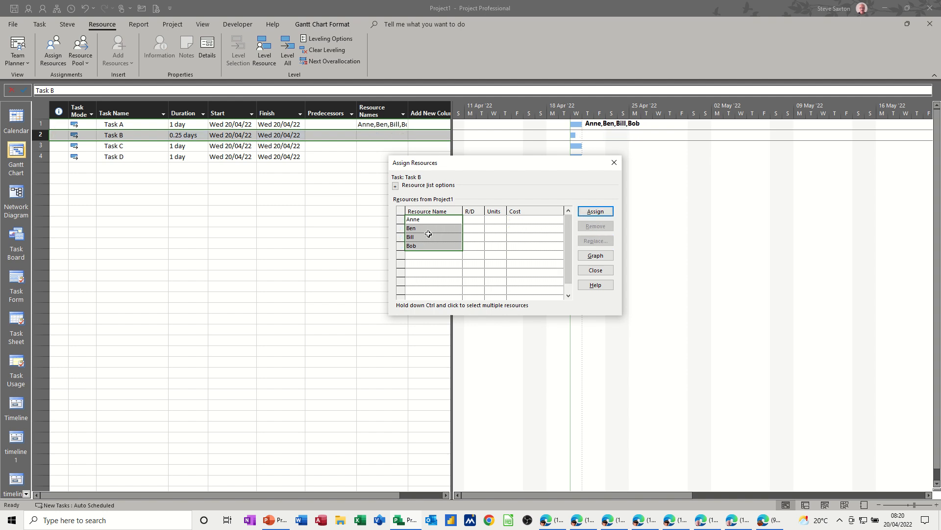
{"action": "left_click", "coordinate": [176, 137]}
{"action": "type", "text": "1"}
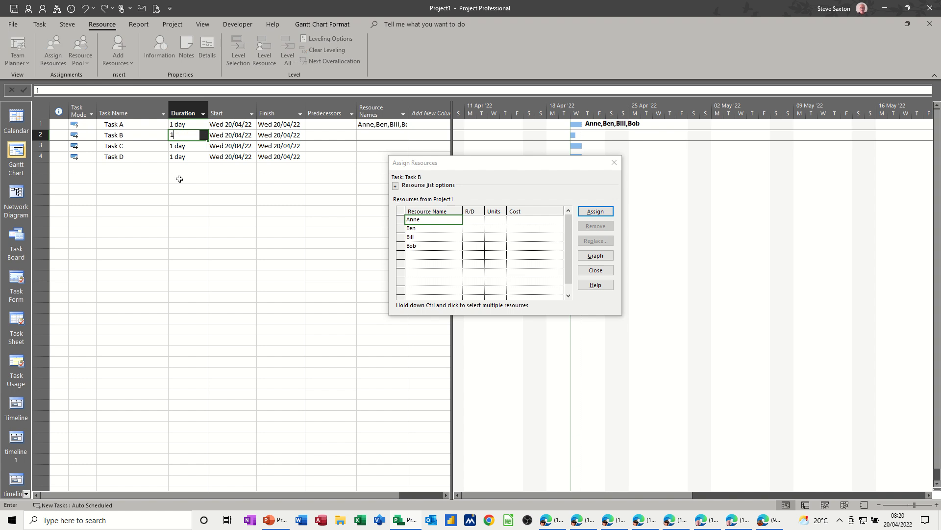
{"action": "left_click", "coordinate": [137, 154]}
{"action": "left_click", "coordinate": [178, 136]}
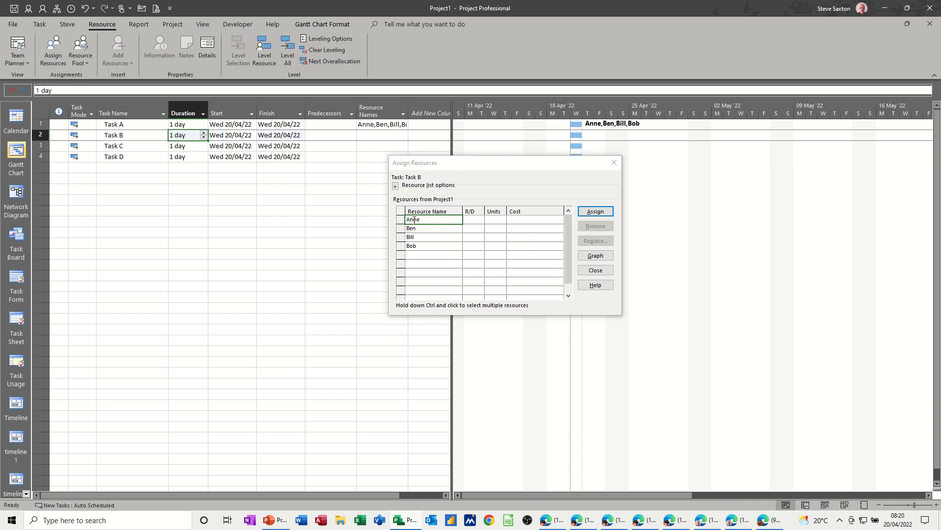
Assign all four listed resources to Task B in a single assignment
{"action": "left_click_drag", "start_coordinate": [438, 220], "coordinate": [439, 245]}
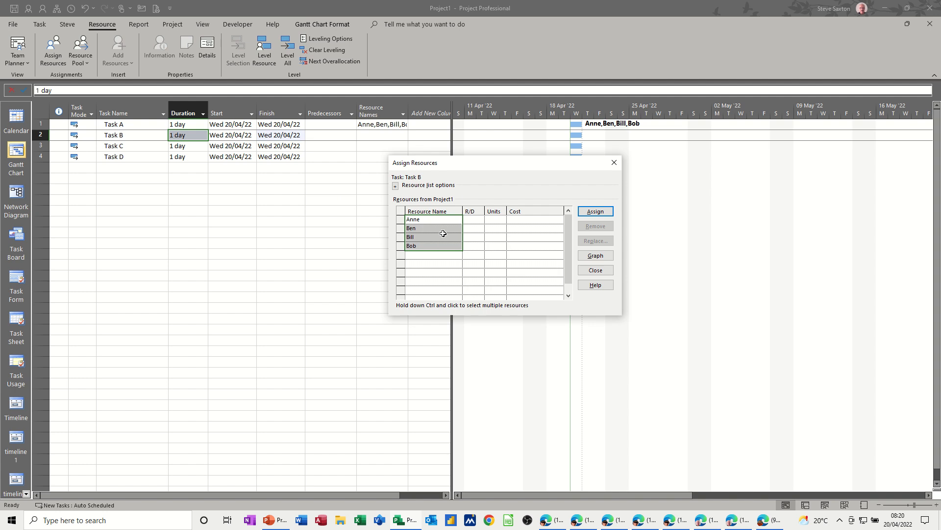
{"action": "left_click", "coordinate": [596, 213]}
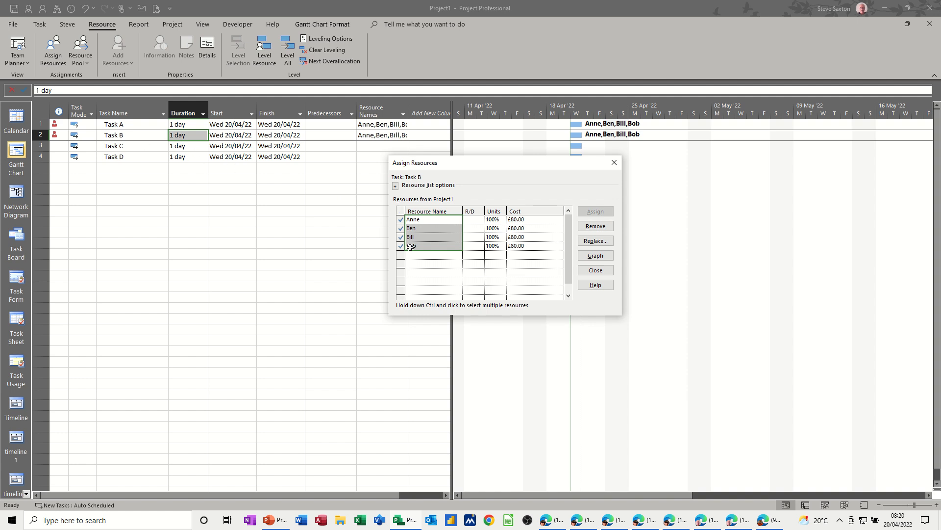
Remove all four resources from Task B and assign the first two listed resources to it together
{"action": "left_click", "coordinate": [591, 227]}
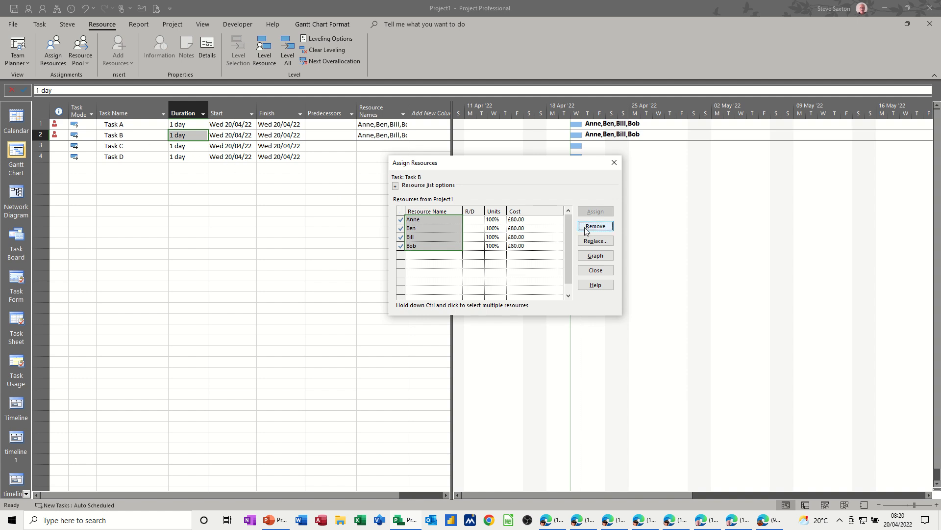
{"action": "left_click_drag", "start_coordinate": [439, 220], "coordinate": [440, 229]}
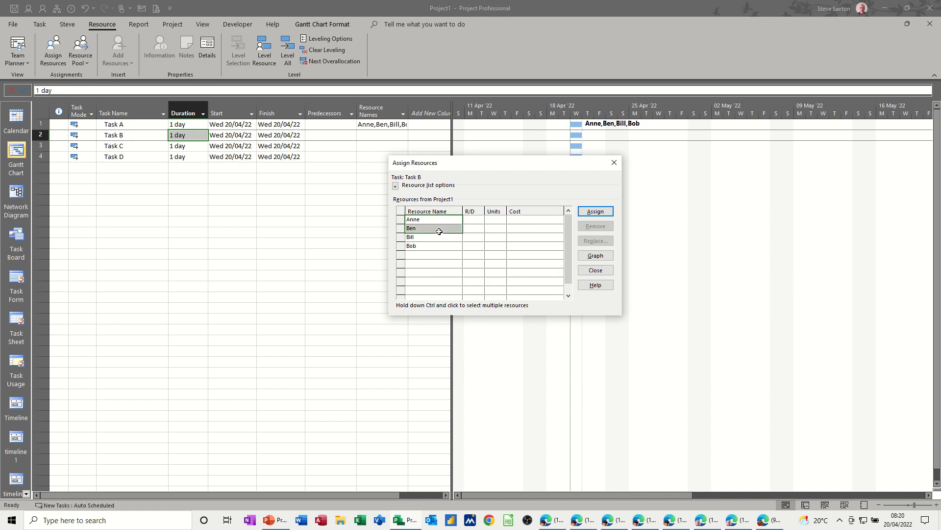
{"action": "left_click", "coordinate": [593, 211]}
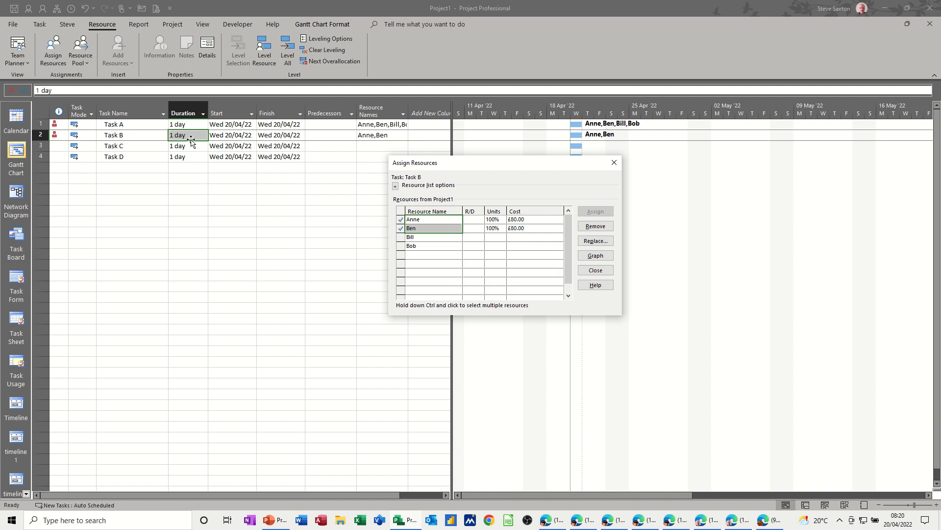
Add the third and fourth listed resources to Task B one at a time
{"action": "left_click", "coordinate": [418, 237]}
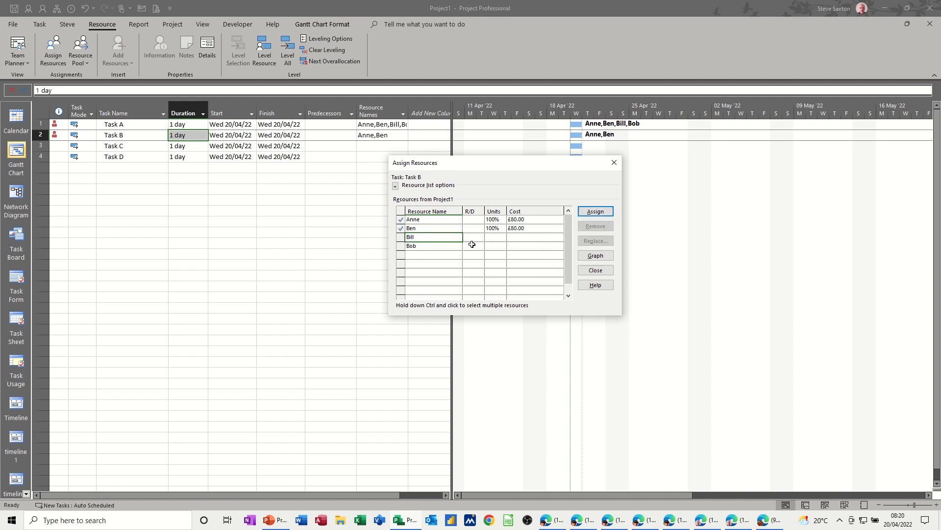
{"action": "left_click", "coordinate": [595, 211]}
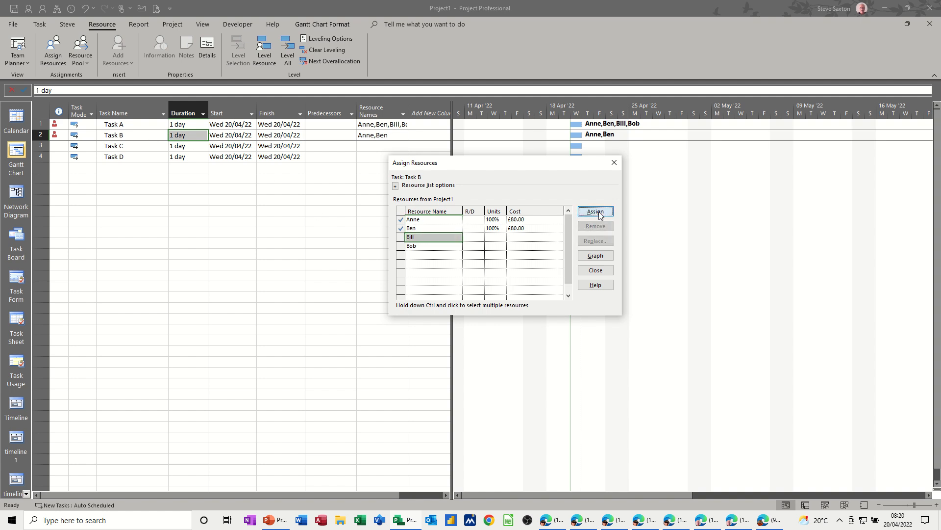
{"action": "left_click", "coordinate": [416, 246]}
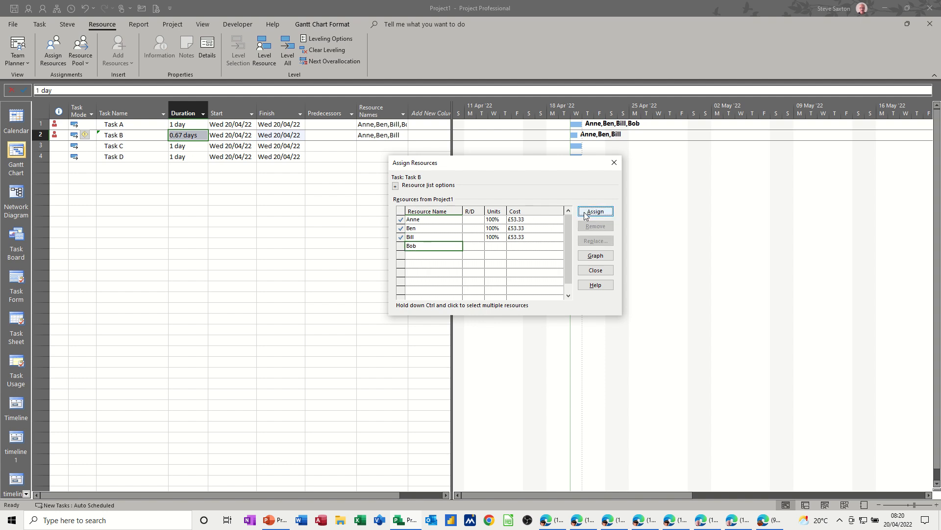
{"action": "left_click", "coordinate": [586, 215]}
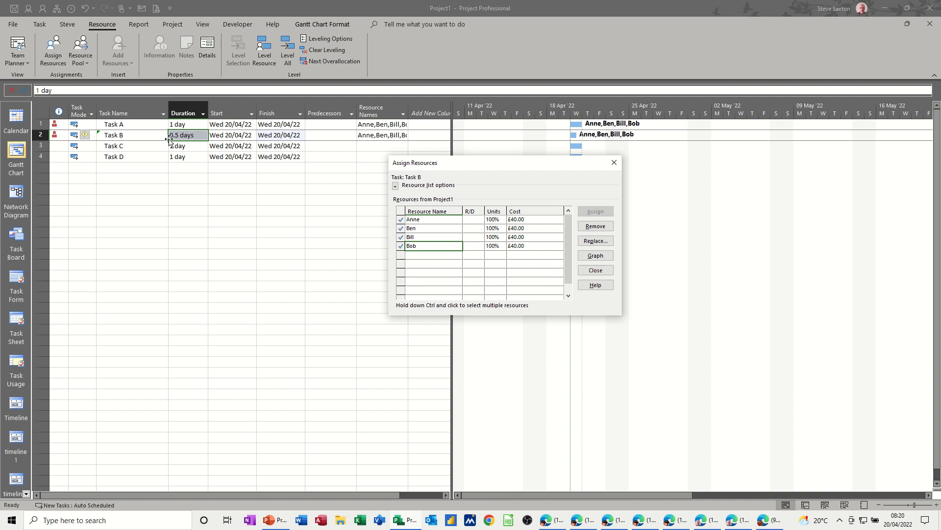
Review Task B's task type and effort-driven setting, and move the Assign Resources dialog away from the task table
{"action": "double_click", "coordinate": [134, 138]}
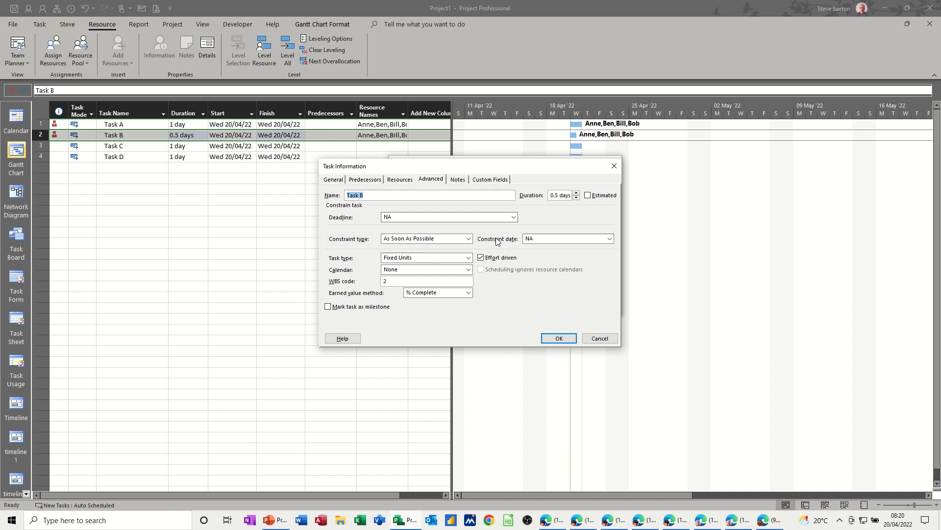
{"action": "left_click", "coordinate": [600, 337]}
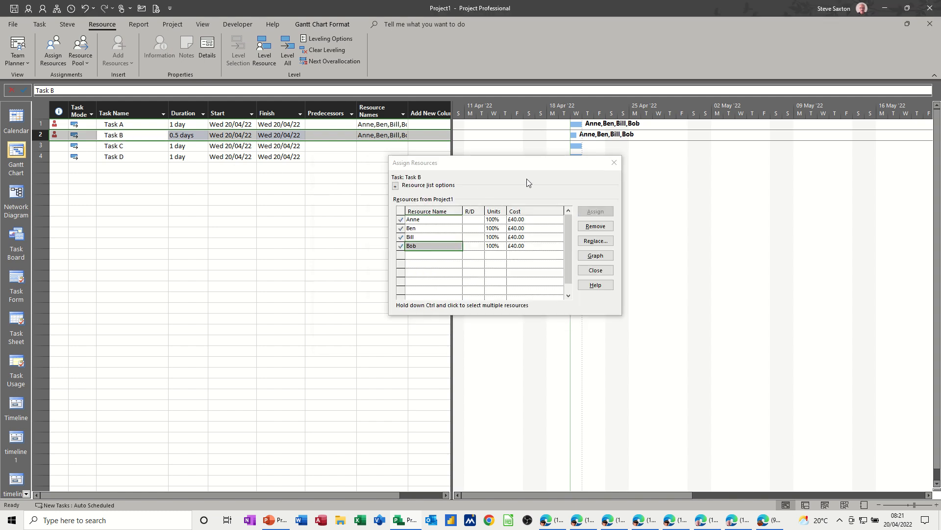
{"action": "left_click_drag", "start_coordinate": [509, 170], "coordinate": [571, 182]}
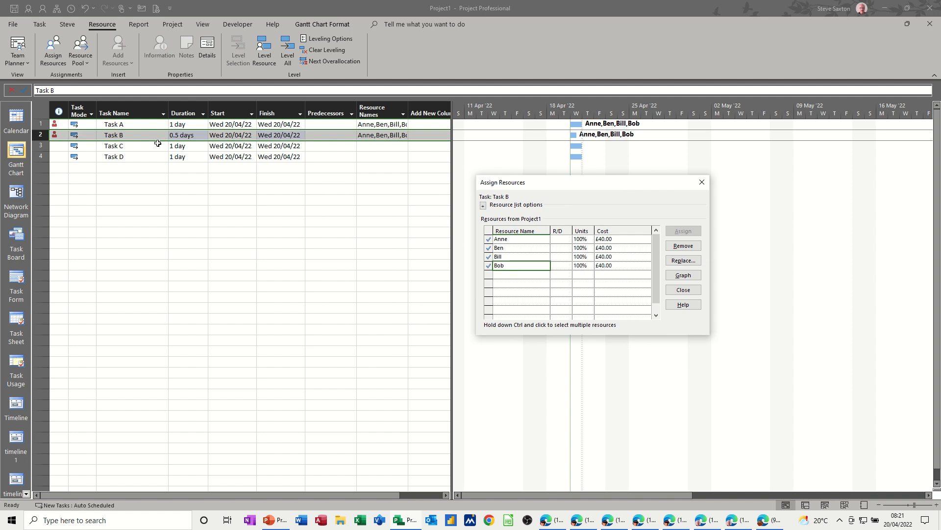
Set Task C's task type to Fixed Duration, keeping Effort driven off
{"action": "left_click", "coordinate": [129, 146]}
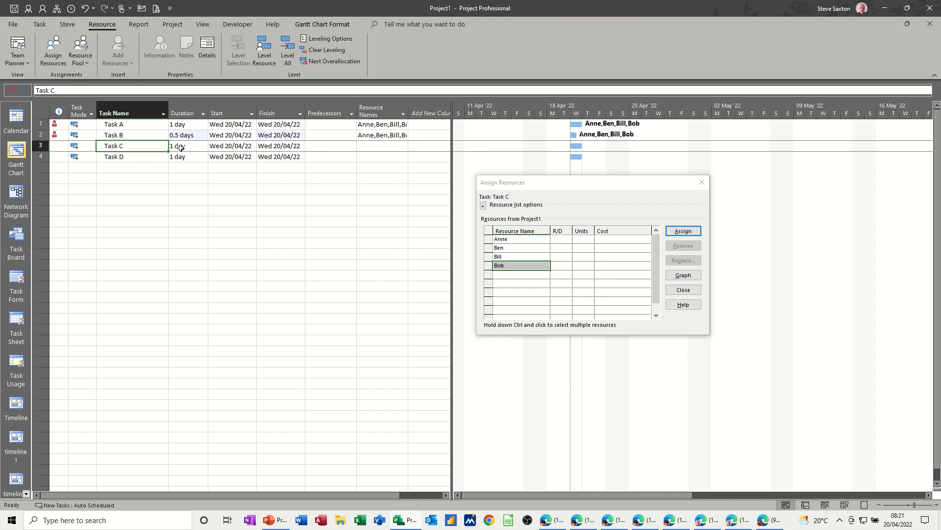
{"action": "double_click", "coordinate": [133, 147]}
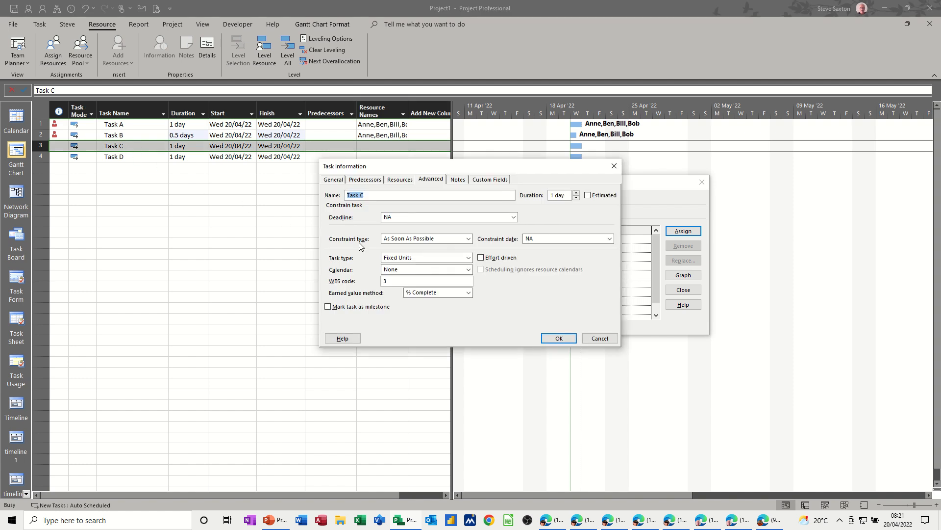
{"action": "left_click", "coordinate": [468, 257]}
{"action": "left_click", "coordinate": [451, 267]}
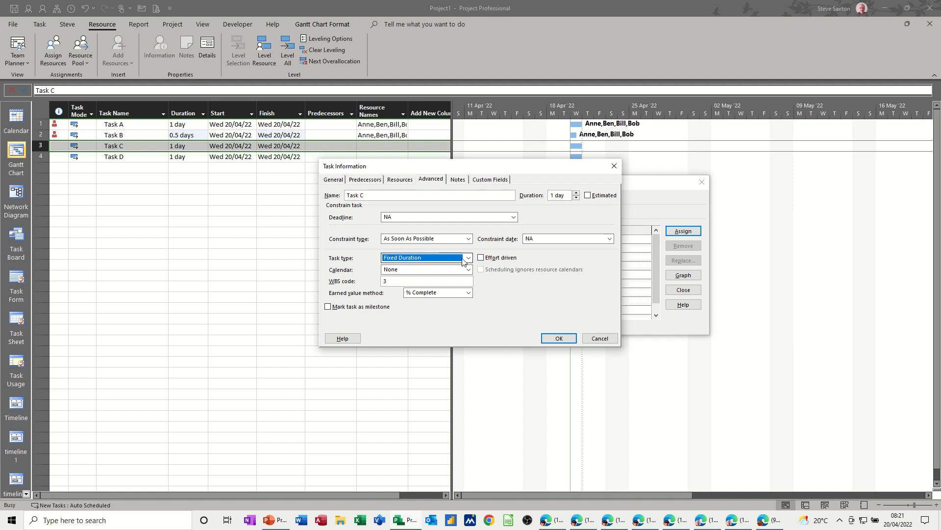
{"action": "left_click", "coordinate": [545, 339]}
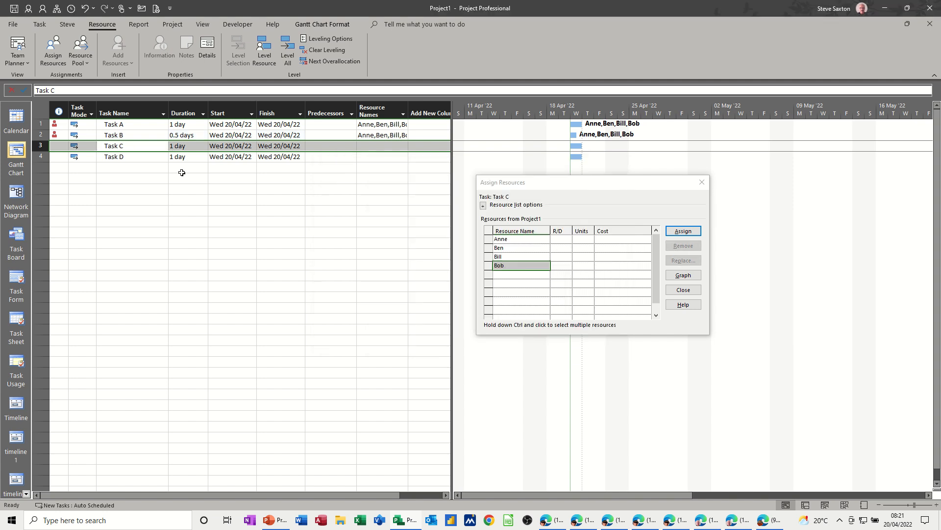
Assign the first two listed resources to Task C one at a time and the last two together
{"action": "left_click", "coordinate": [515, 240]}
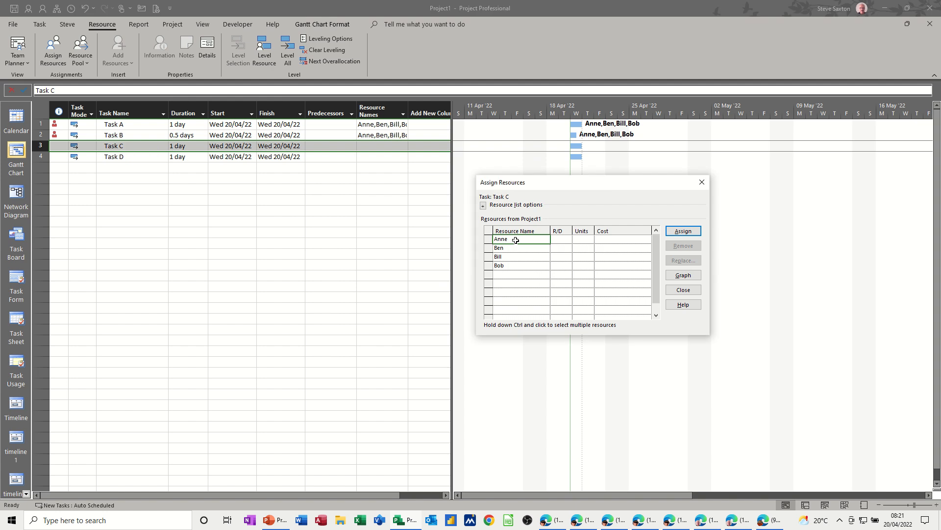
{"action": "left_click", "coordinate": [675, 234]}
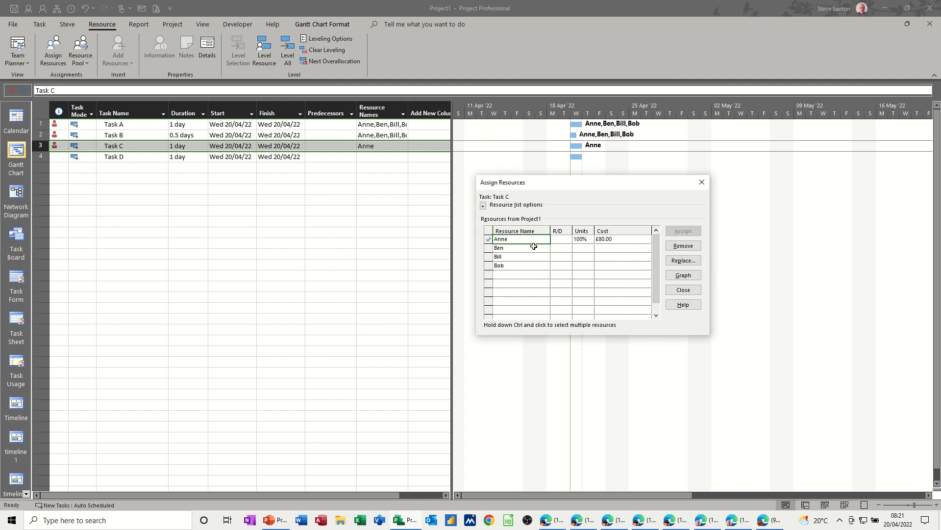
{"action": "left_click", "coordinate": [507, 249]}
{"action": "left_click", "coordinate": [671, 234]}
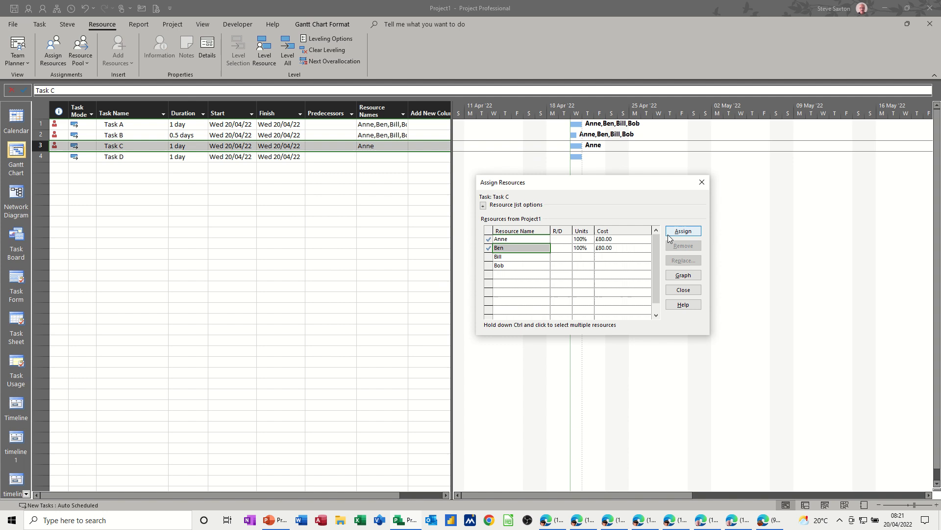
{"action": "left_click_drag", "start_coordinate": [528, 259], "coordinate": [525, 264]}
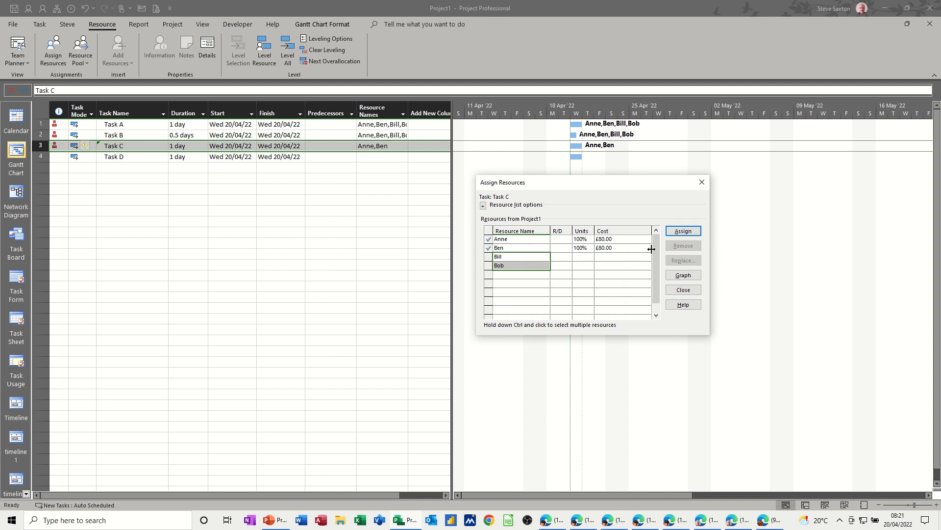
{"action": "left_click", "coordinate": [675, 233]}
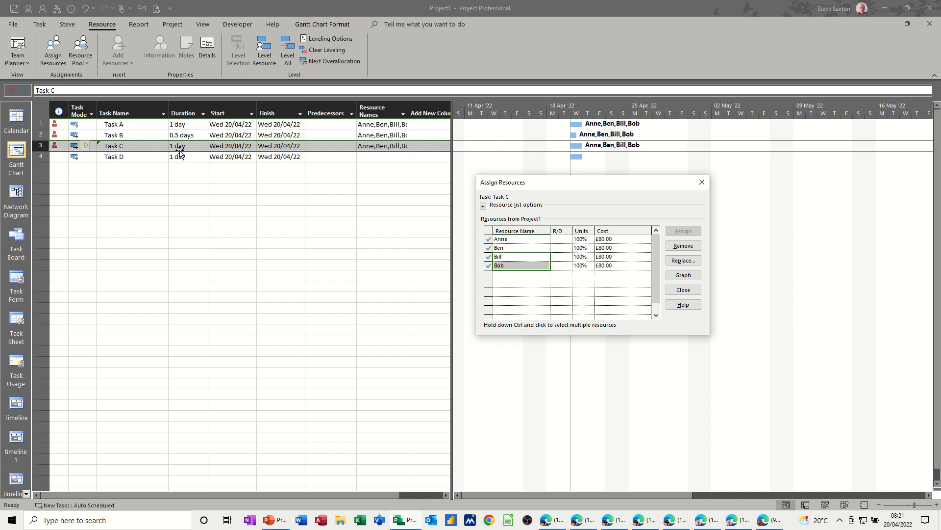
Remove all four resources from Task C and reassign them to it one at a time
{"action": "left_click_drag", "start_coordinate": [509, 240], "coordinate": [516, 270]}
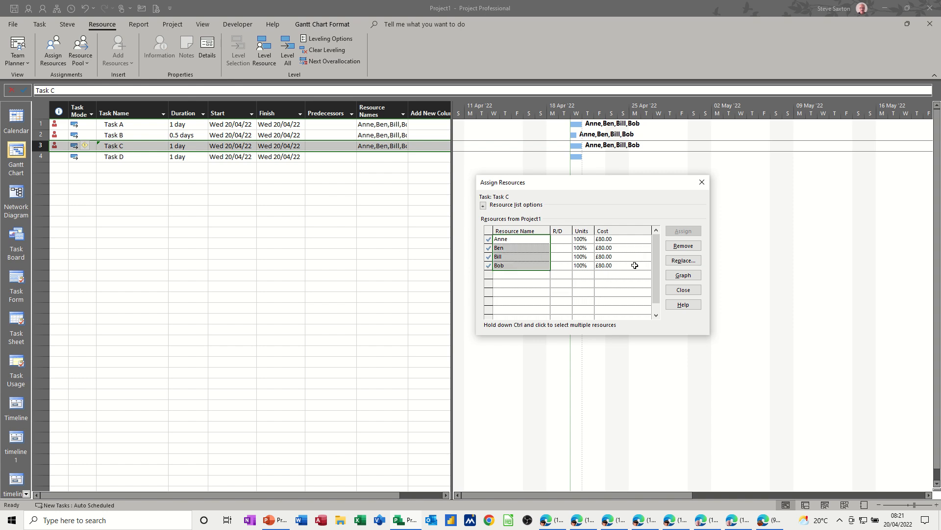
{"action": "left_click", "coordinate": [683, 245]}
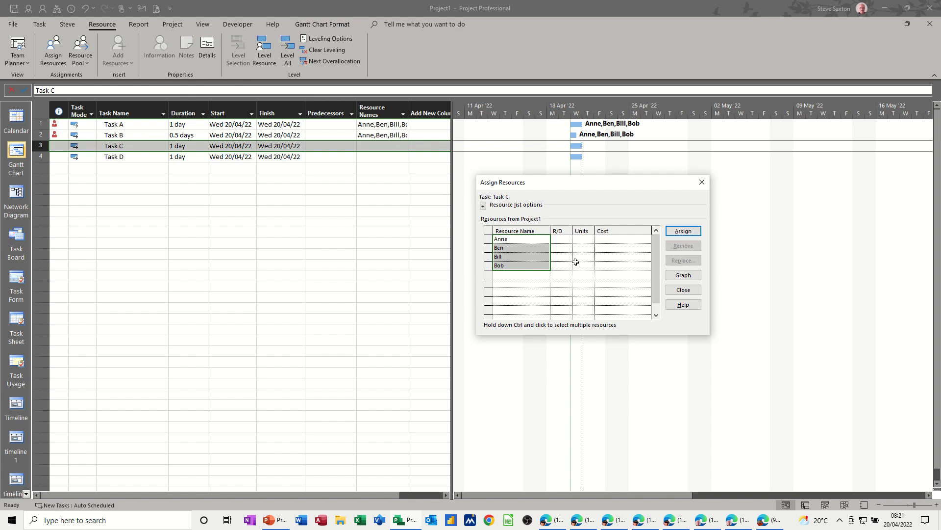
{"action": "left_click", "coordinate": [522, 238]}
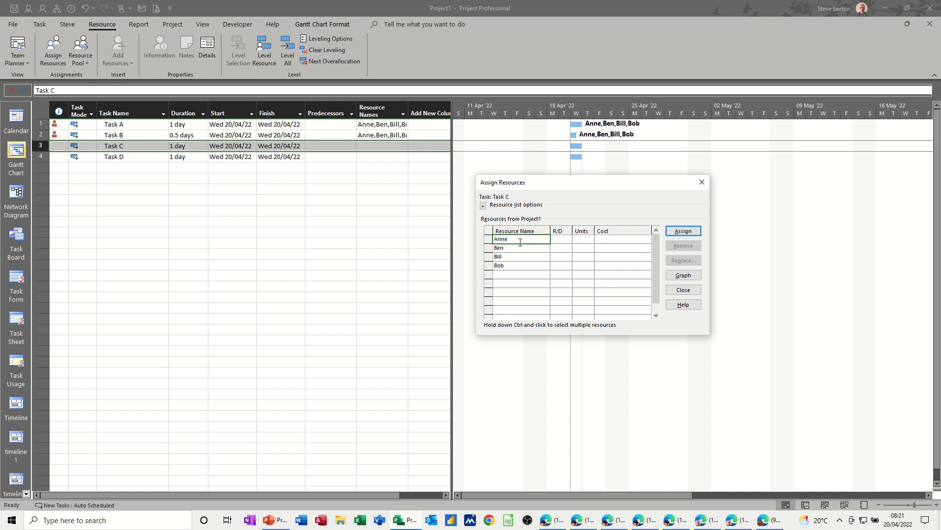
{"action": "left_click", "coordinate": [687, 234]}
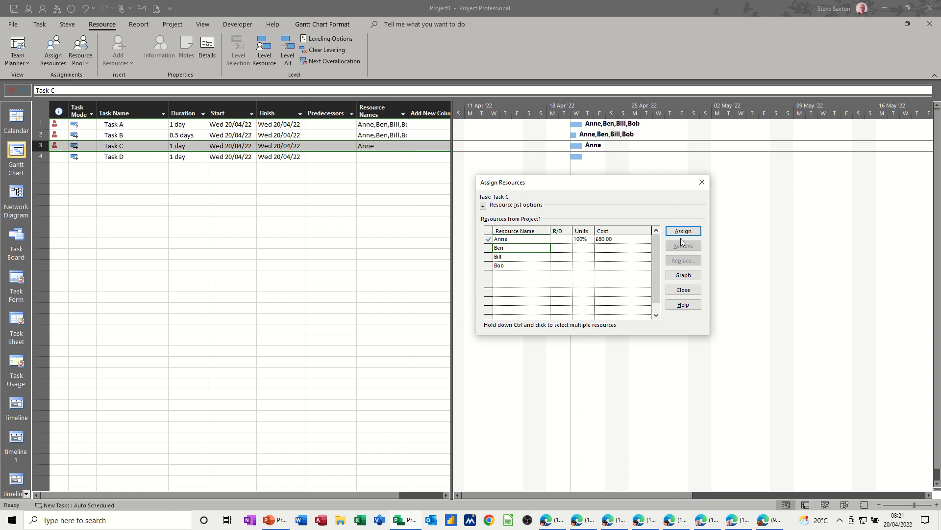
{"action": "left_click", "coordinate": [683, 233]}
{"action": "left_click", "coordinate": [533, 256]}
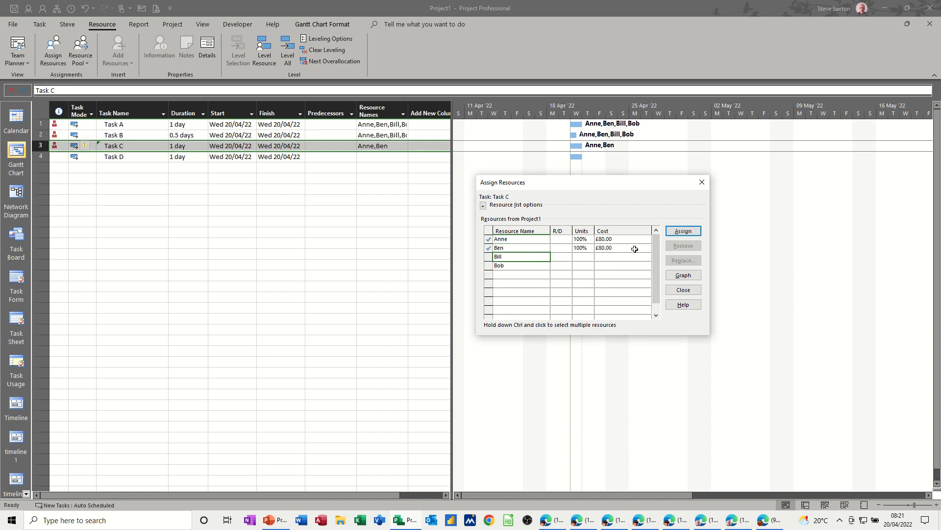
{"action": "left_click", "coordinate": [682, 231]}
{"action": "left_click", "coordinate": [521, 266]}
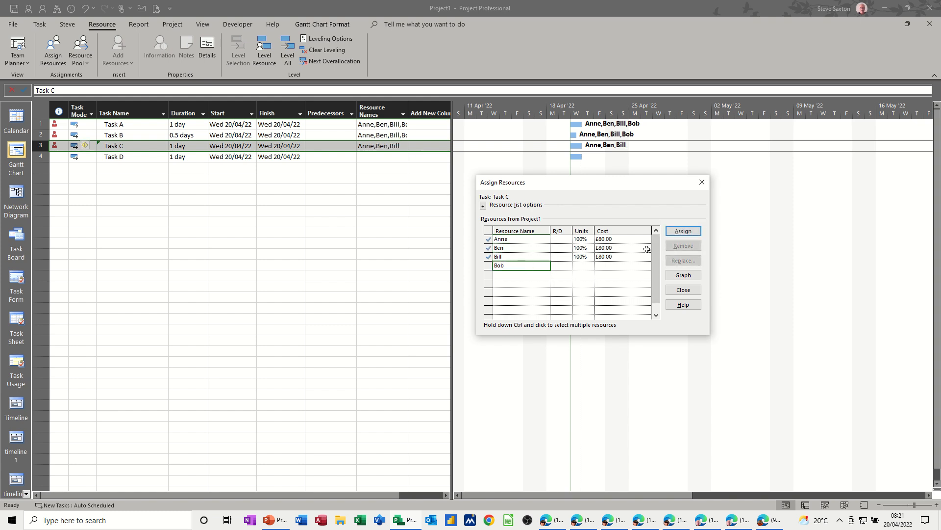
{"action": "left_click", "coordinate": [683, 231]}
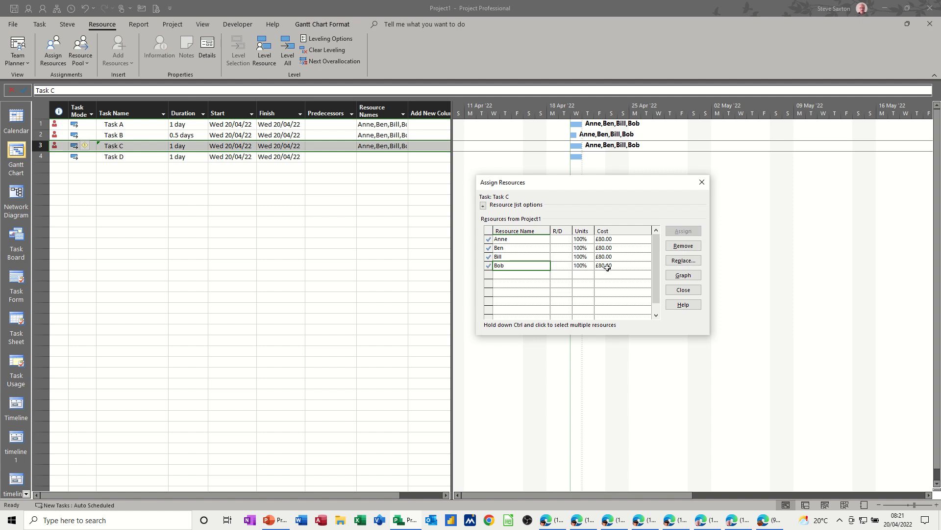
Set Task D's task type to Fixed Duration and turn on Effort driven scheduling for it
{"action": "left_click", "coordinate": [120, 158]}
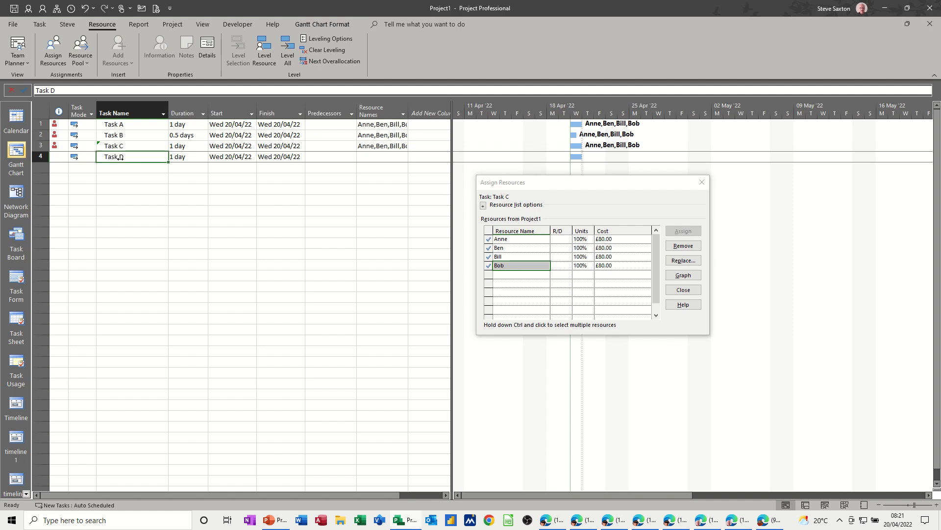
{"action": "double_click", "coordinate": [119, 157]}
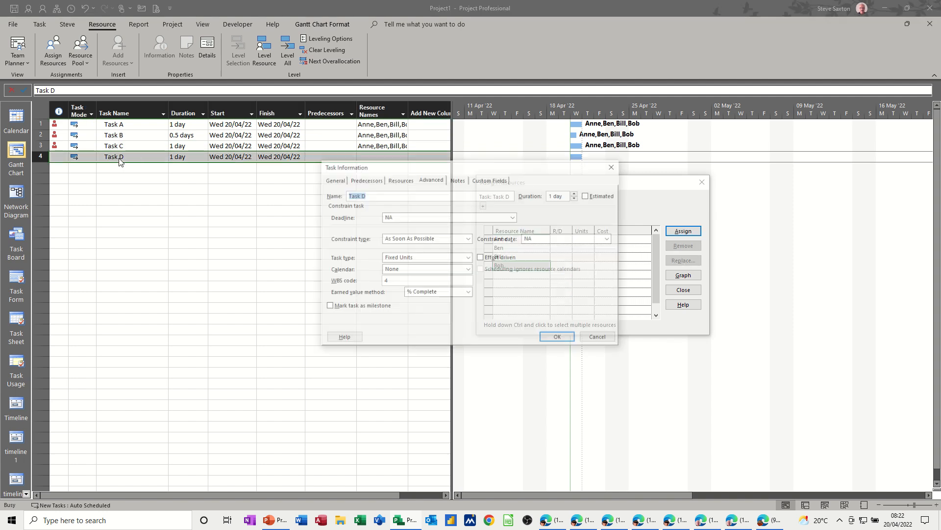
{"action": "left_click", "coordinate": [468, 258]}
{"action": "left_click", "coordinate": [442, 267]}
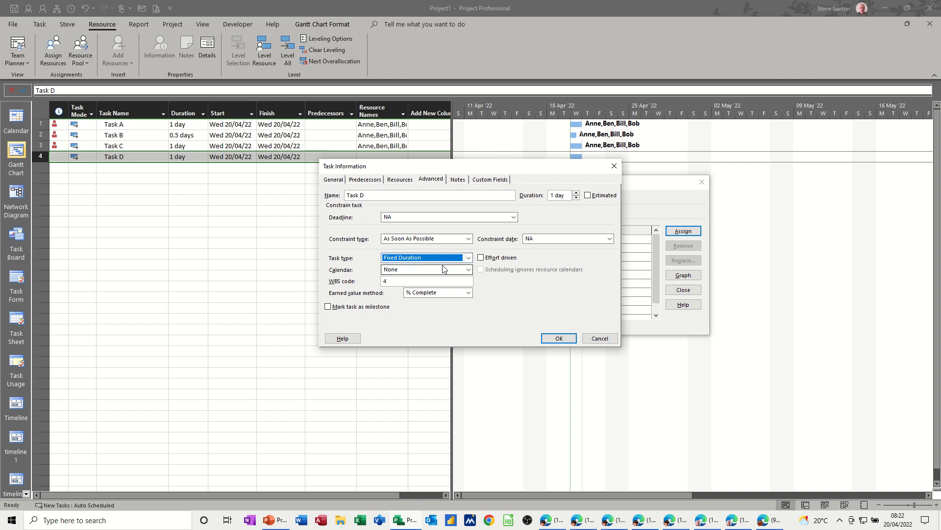
{"action": "left_click", "coordinate": [481, 258]}
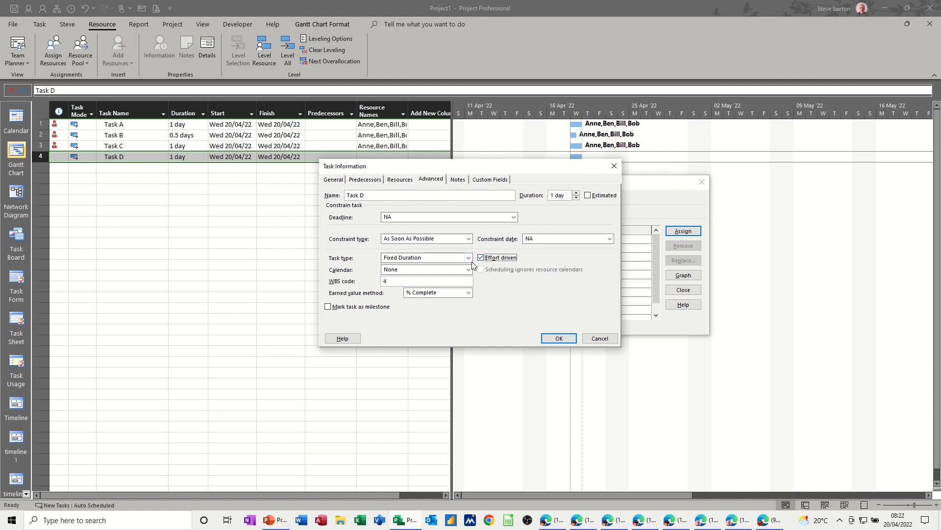
{"action": "left_click", "coordinate": [444, 259]}
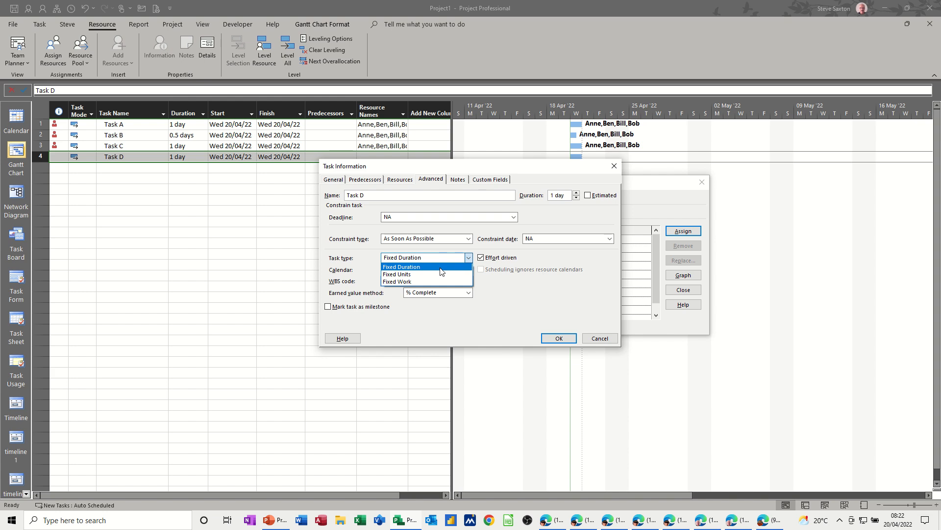
{"action": "left_click", "coordinate": [414, 267]}
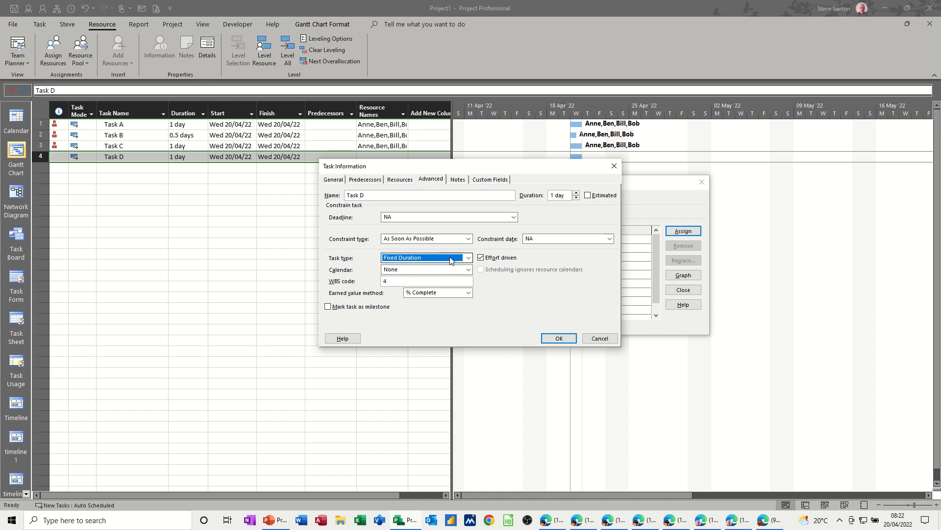
{"action": "left_click", "coordinate": [557, 338]}
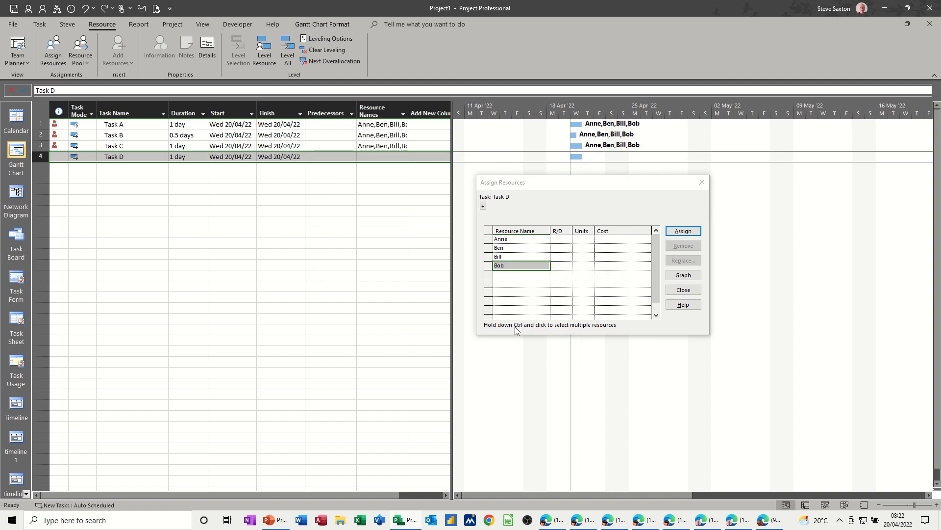
Assign the first two listed resources to Task D one at a time
{"action": "left_click", "coordinate": [526, 241]}
{"action": "left_click", "coordinate": [683, 231]}
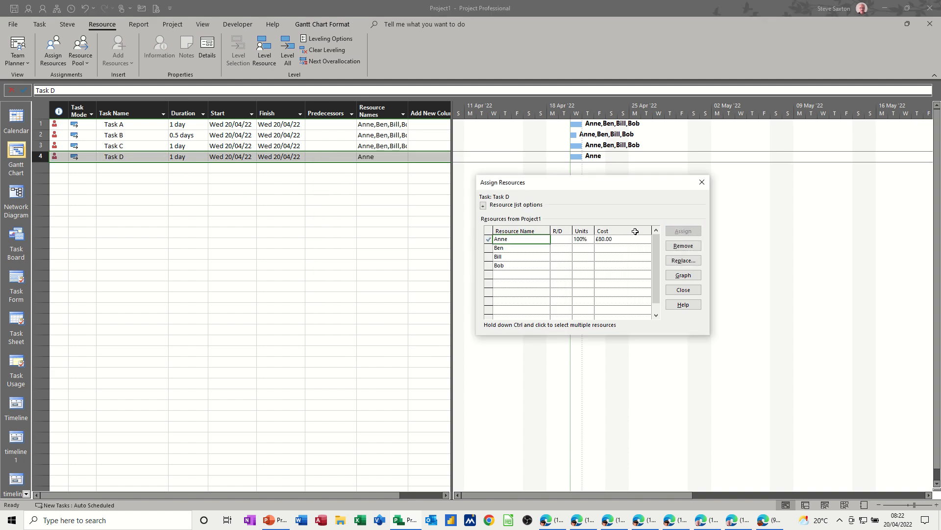
{"action": "left_click", "coordinate": [523, 248]}
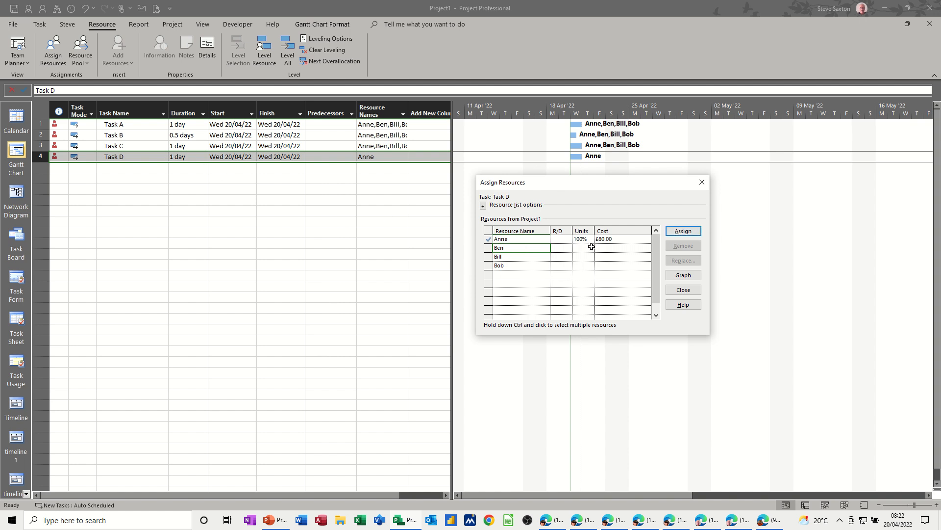
{"action": "left_click", "coordinate": [683, 231]}
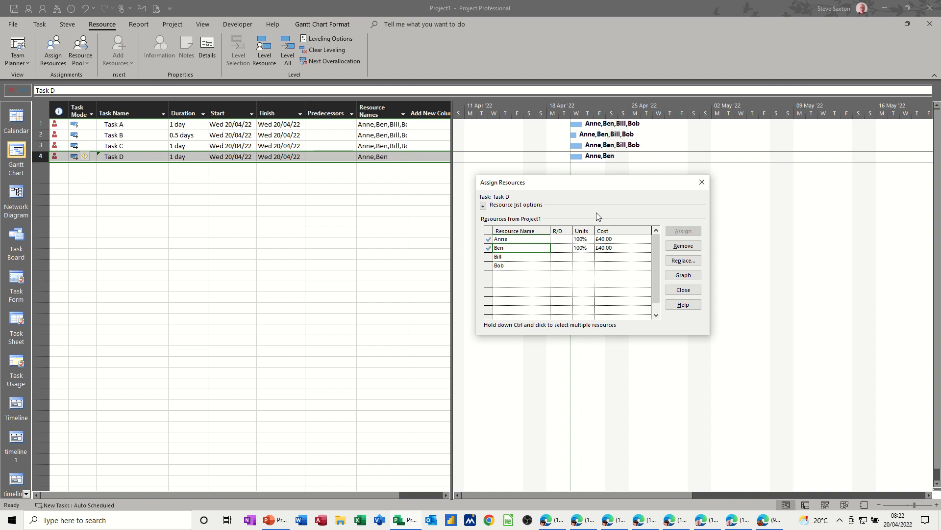
{"action": "left_click_drag", "start_coordinate": [582, 189], "coordinate": [582, 175]}
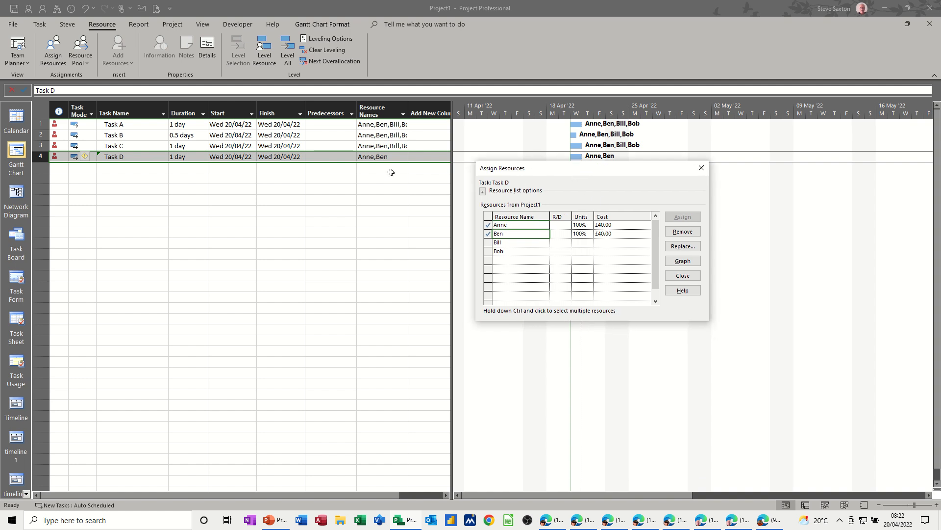
Show Task D's Task Usage details below the Gantt chart, with its scheduled work and the task bars unobstructed
{"action": "left_click", "coordinate": [141, 170]}
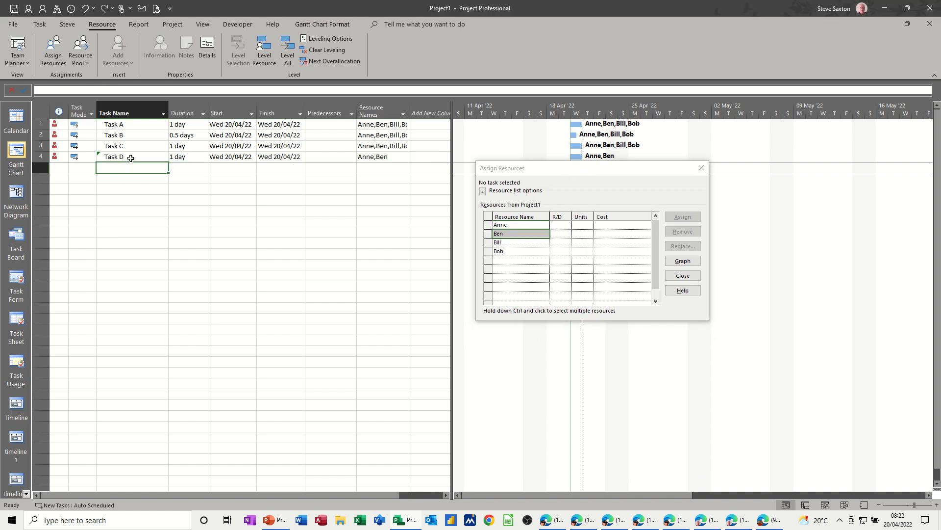
{"action": "left_click", "coordinate": [42, 25]}
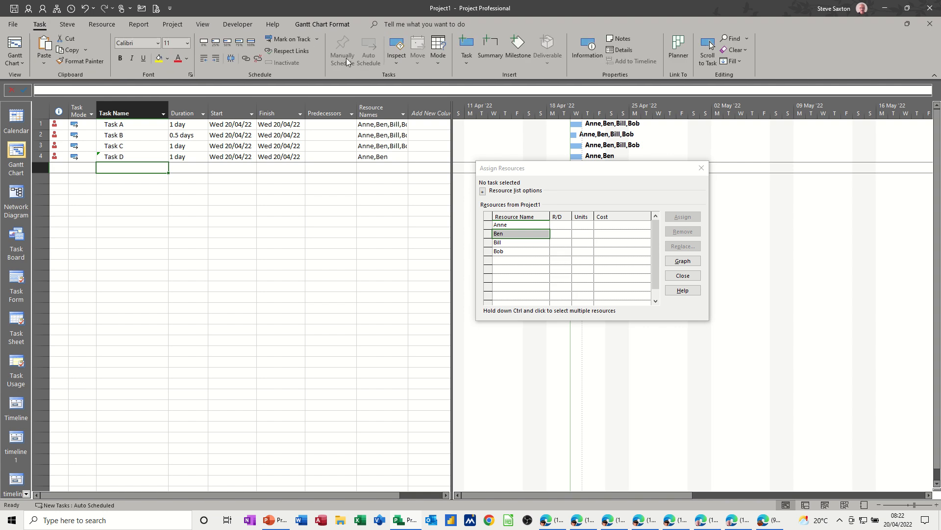
{"action": "left_click", "coordinate": [200, 25]}
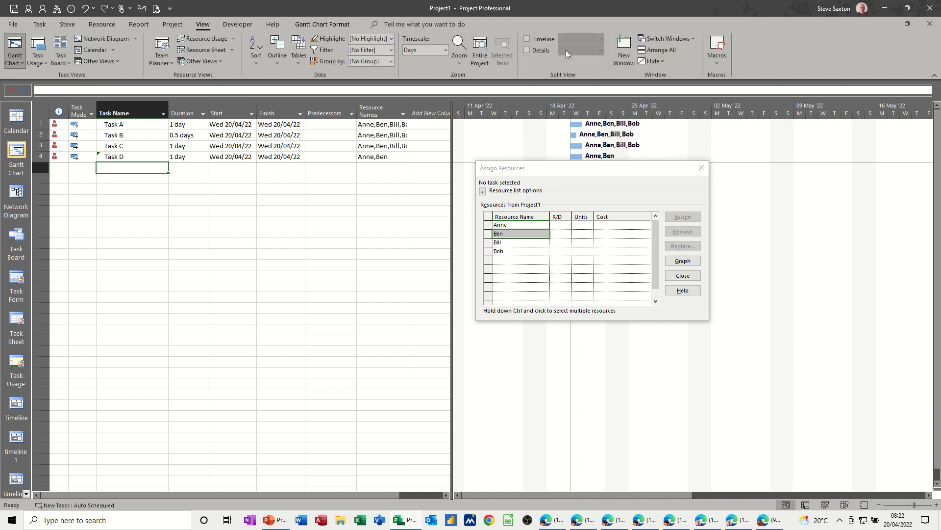
{"action": "left_click", "coordinate": [540, 50]}
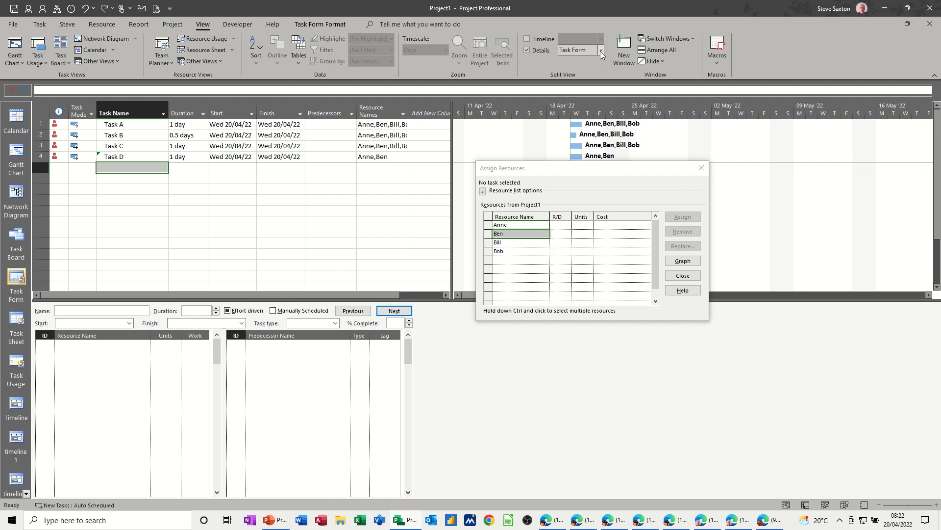
{"action": "left_click", "coordinate": [600, 51]}
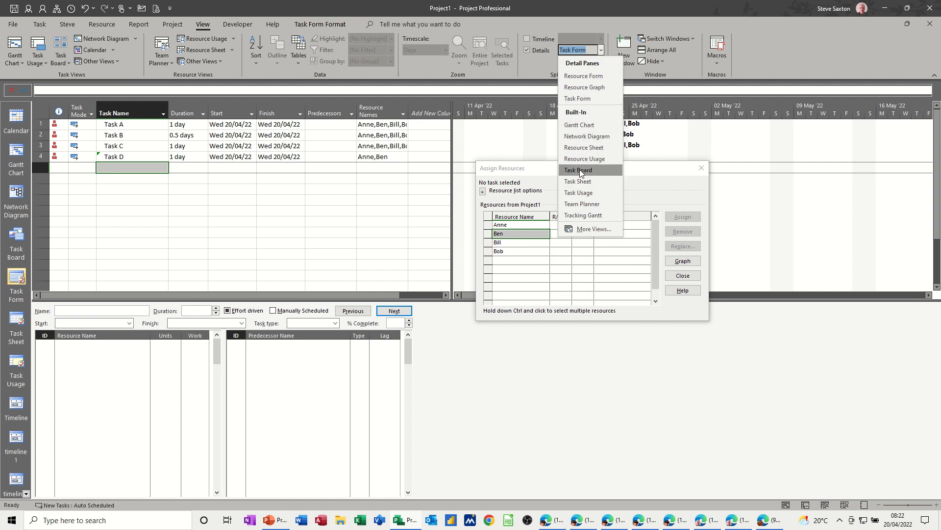
{"action": "left_click", "coordinate": [591, 194]}
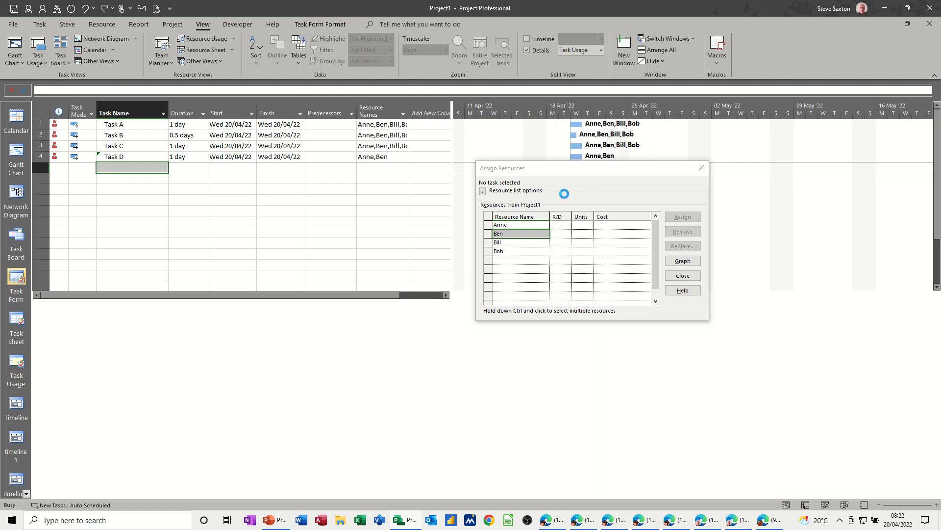
{"action": "left_click", "coordinate": [135, 154]}
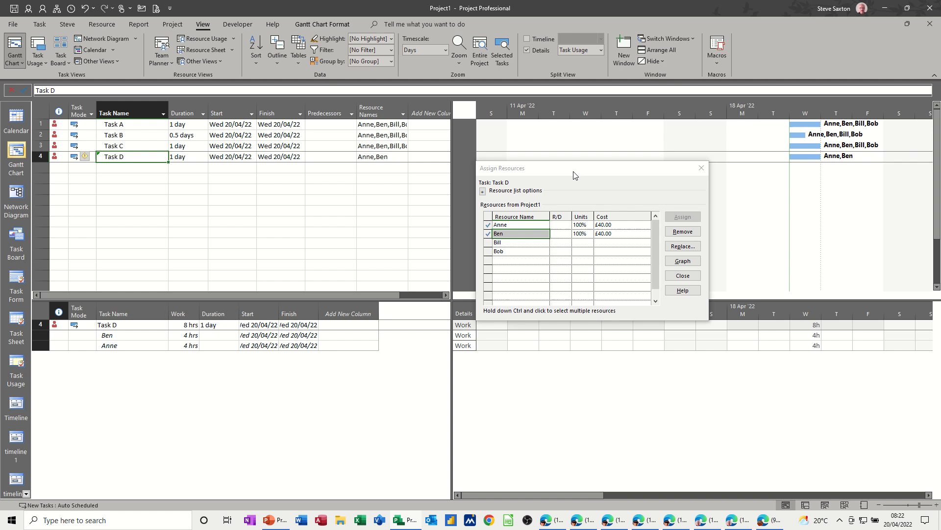
{"action": "left_click_drag", "start_coordinate": [575, 176], "coordinate": [596, 132]}
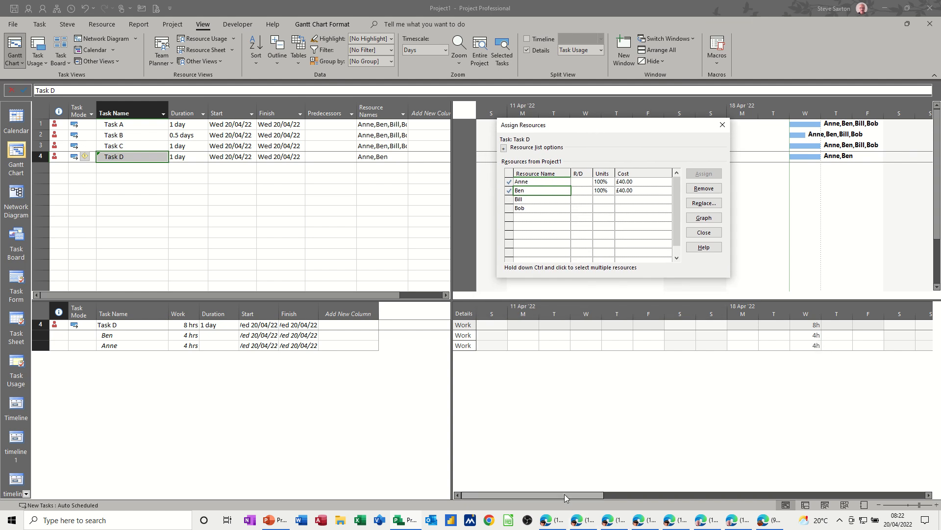
{"action": "left_click_drag", "start_coordinate": [565, 496], "coordinate": [601, 495]}
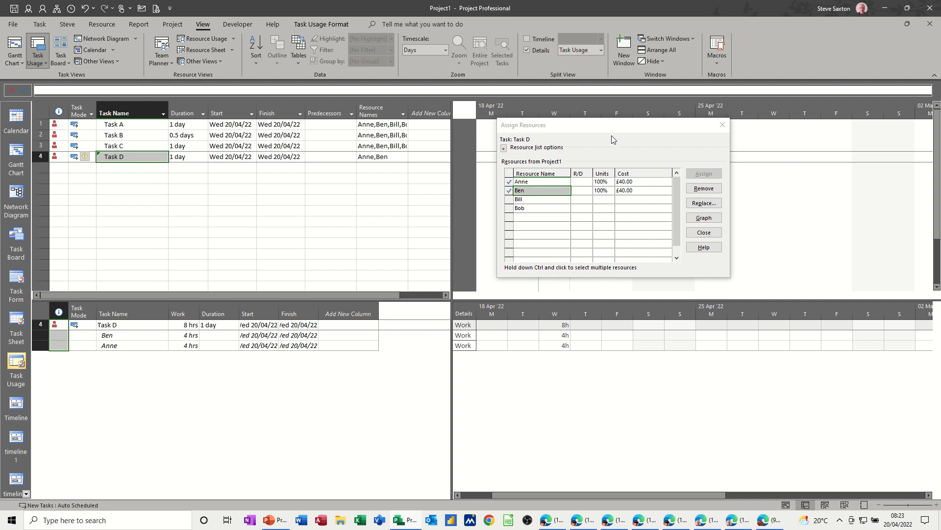
{"action": "left_click_drag", "start_coordinate": [614, 127], "coordinate": [789, 154]}
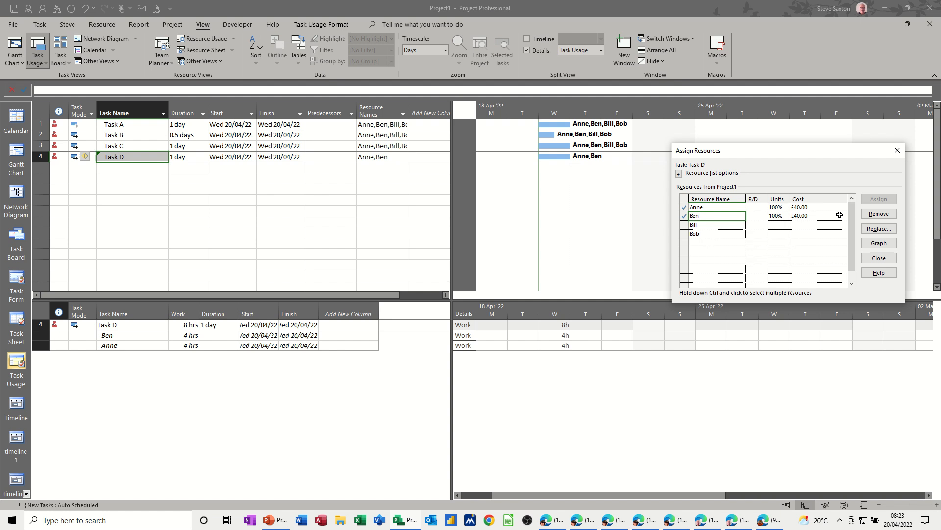
Remove and reassign the second listed resource on Task D, and assign the third and fourth listed resources one at a time
{"action": "left_click", "coordinate": [879, 214]}
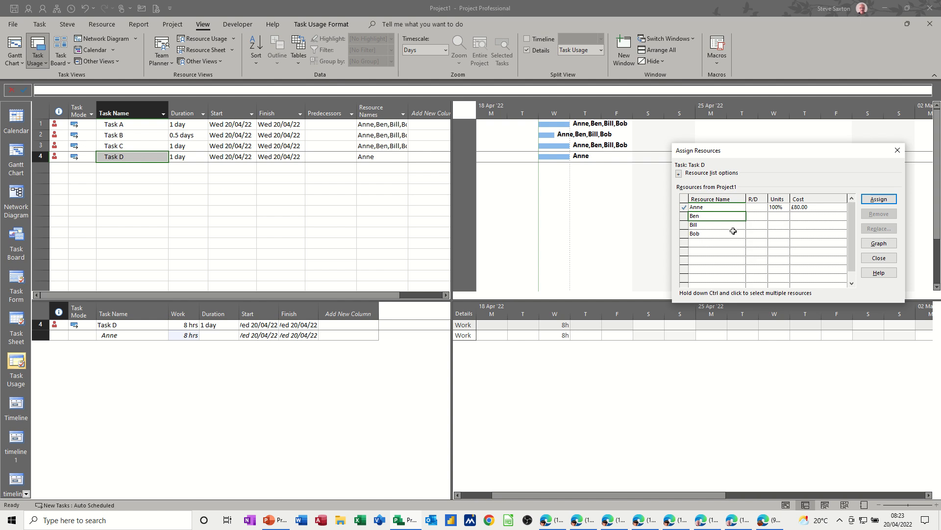
{"action": "left_click", "coordinate": [878, 199]}
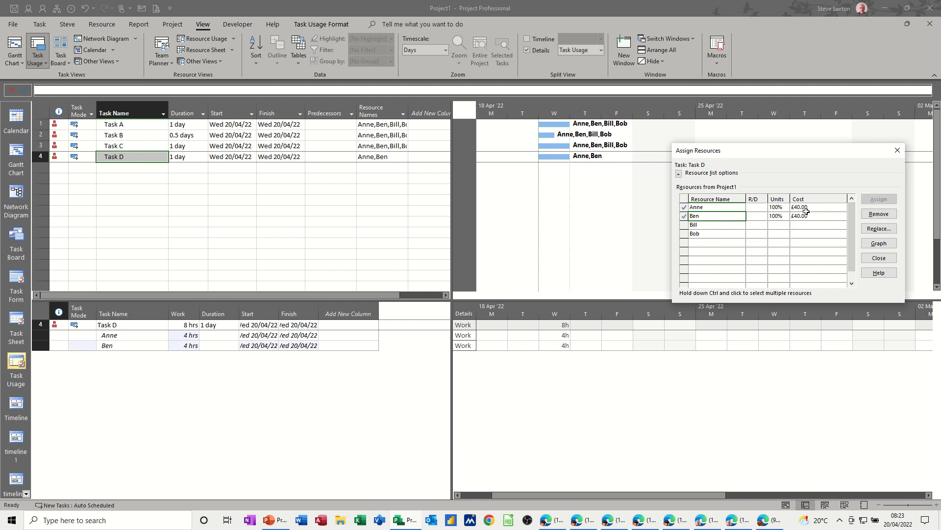
{"action": "left_click", "coordinate": [733, 224]}
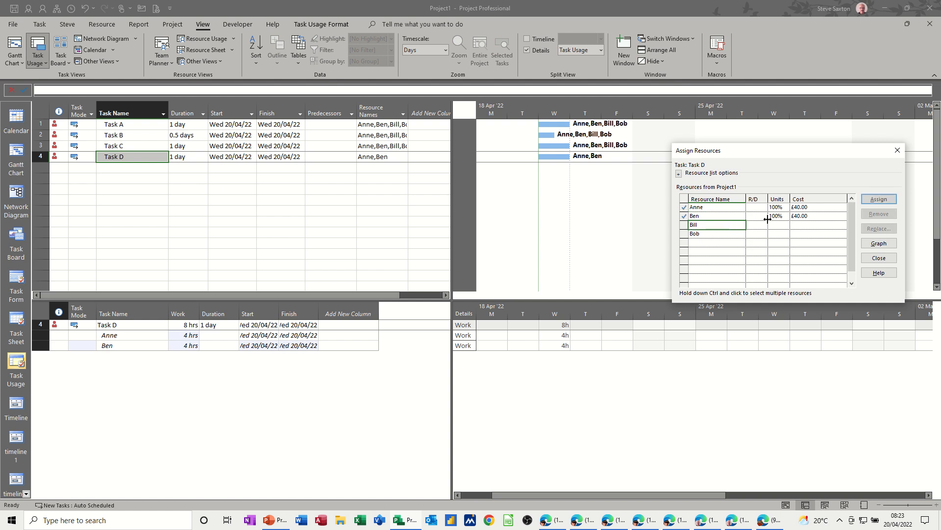
{"action": "left_click", "coordinate": [872, 201]}
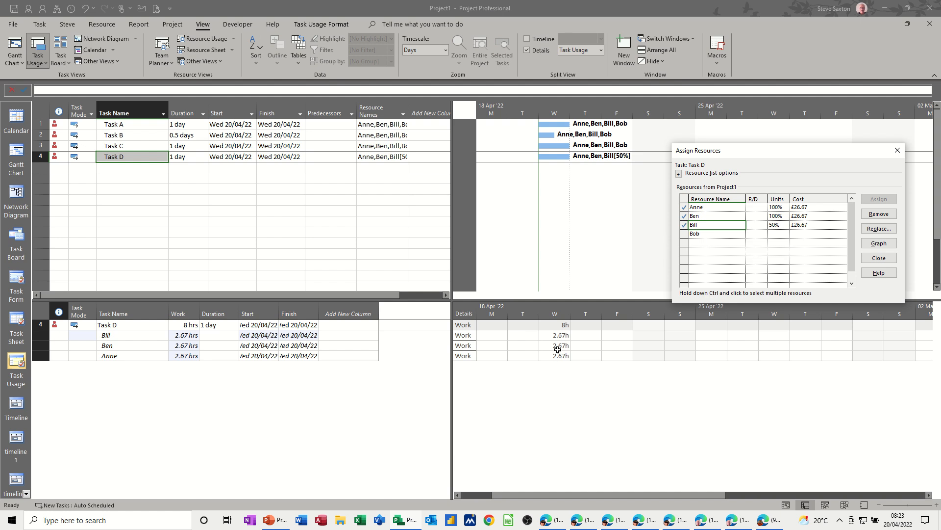
{"action": "left_click", "coordinate": [697, 233]}
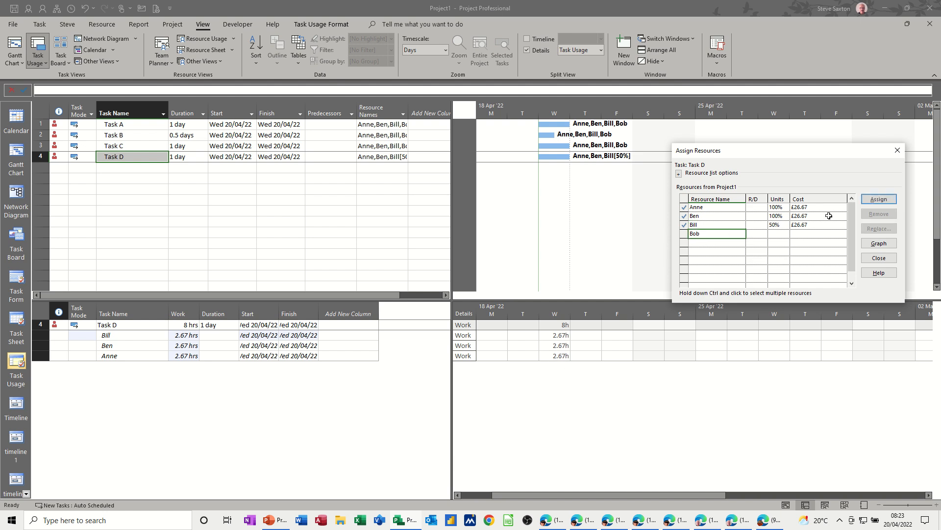
{"action": "left_click", "coordinate": [878, 199]}
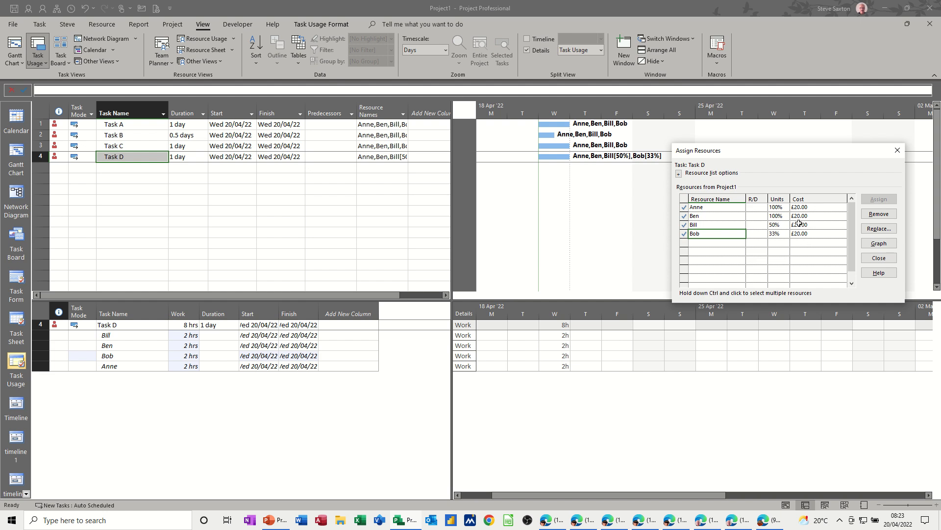
Compare the work distribution of Task C with that of Task D in the usage details
{"action": "left_click", "coordinate": [132, 148]}
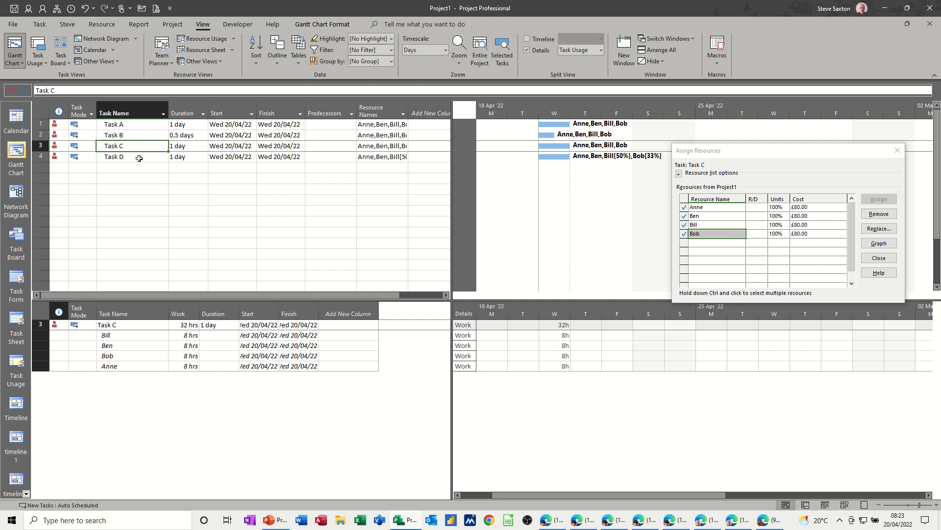
{"action": "left_click", "coordinate": [140, 158]}
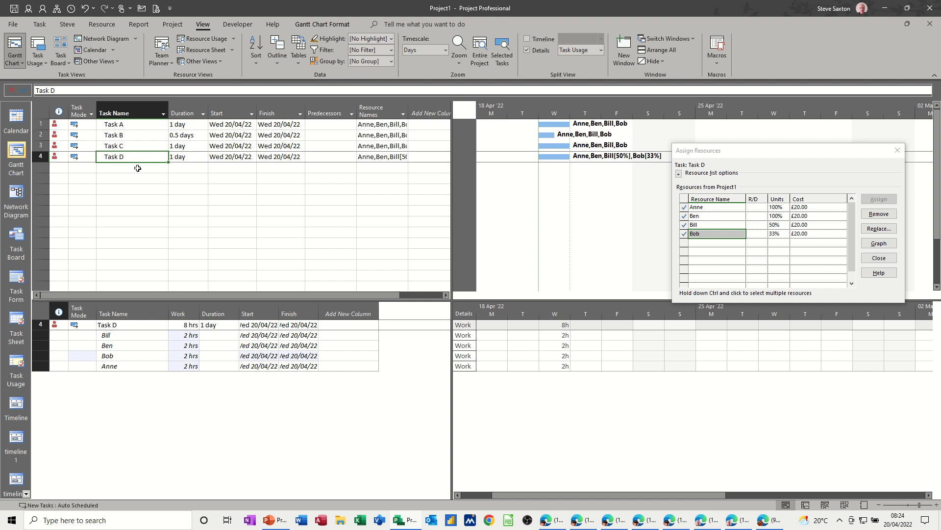
Add a new task named Task E below Task D
{"action": "left_click", "coordinate": [137, 168]}
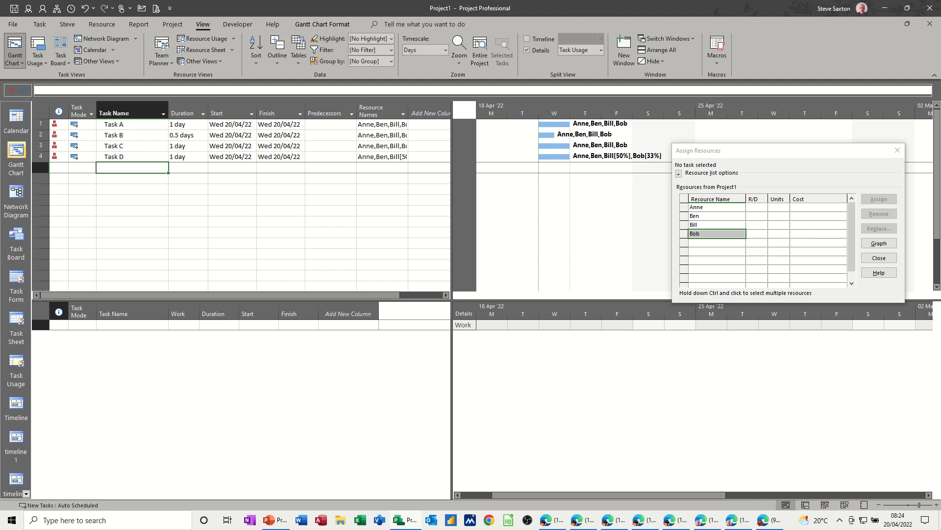
{"action": "type", "text": "Task E"}
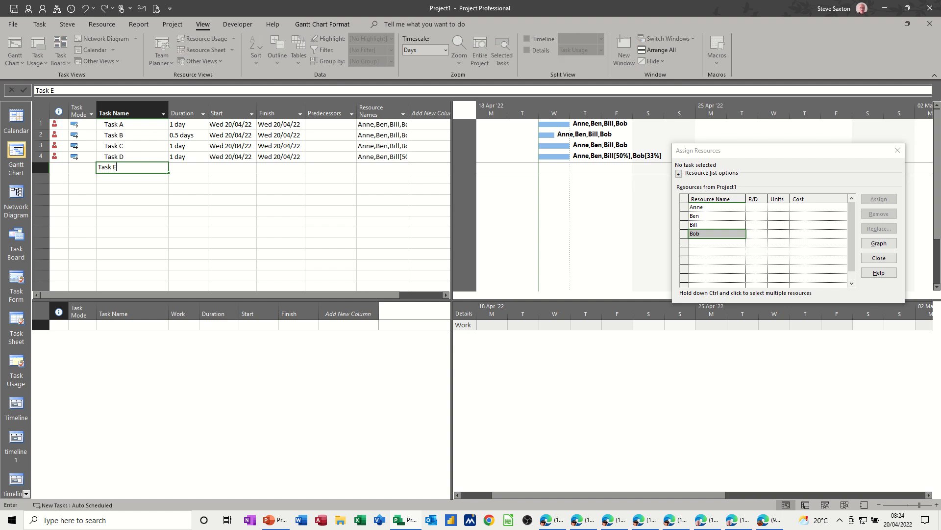
{"action": "key", "text": "Return"}
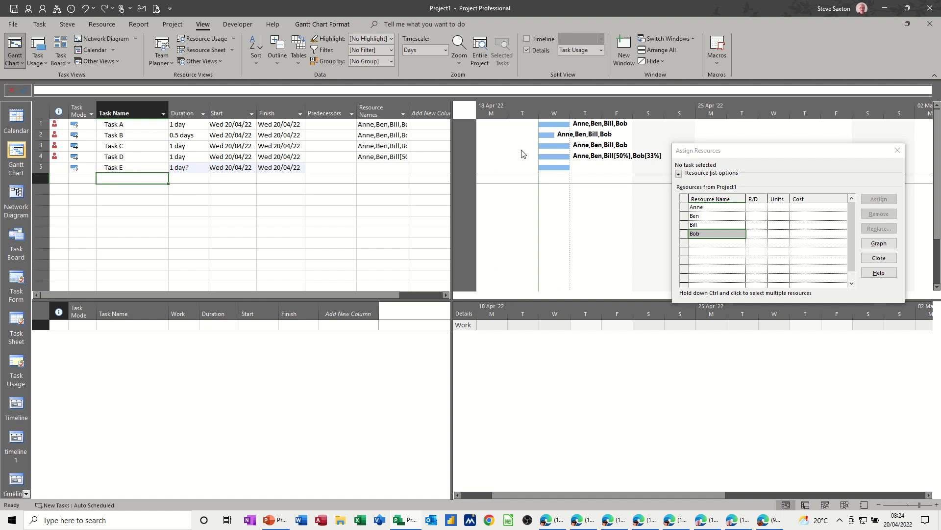
Hide the usage details and insert a Work column before the Duration column in the task table
{"action": "left_click", "coordinate": [528, 49]}
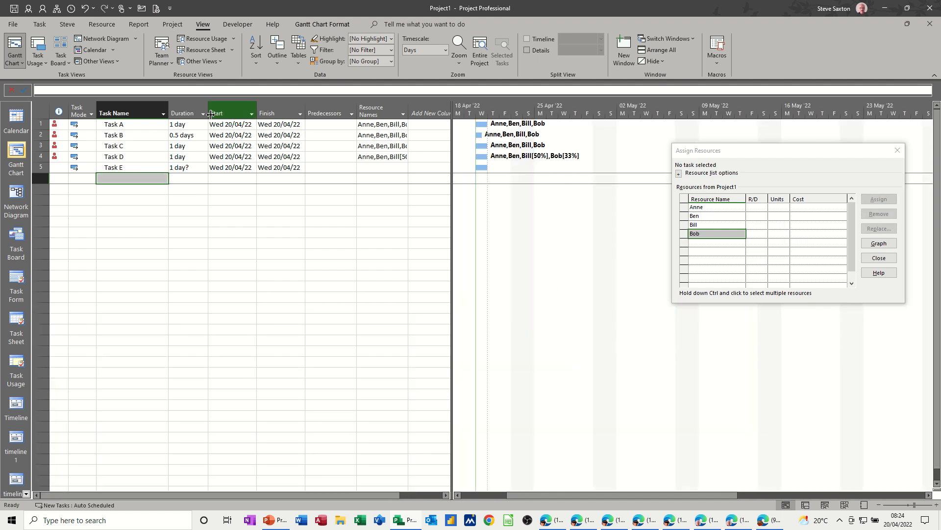
{"action": "left_click", "coordinate": [189, 108]}
{"action": "right_click", "coordinate": [190, 107]}
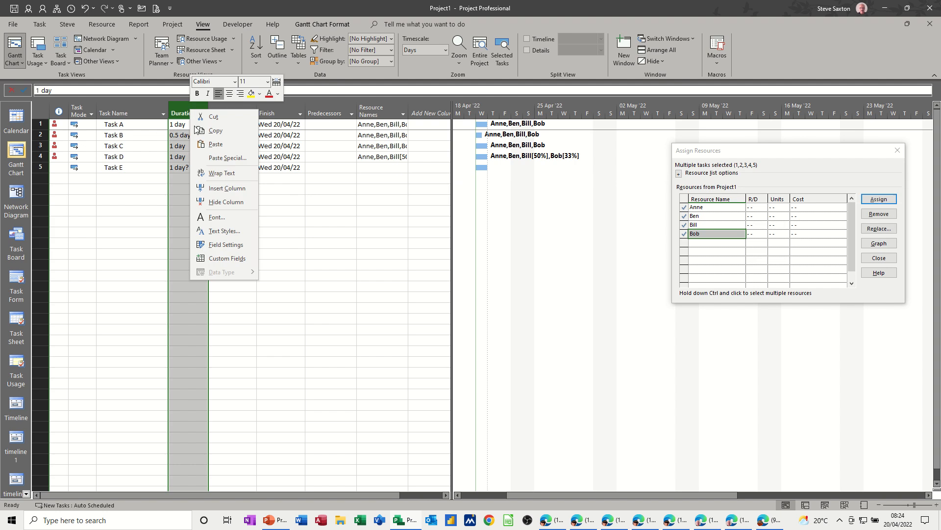
{"action": "left_click", "coordinate": [206, 184]}
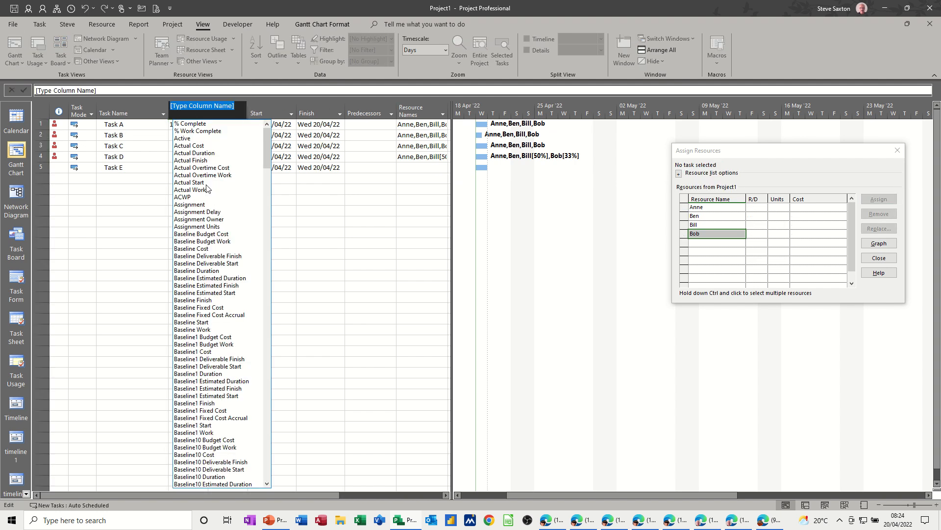
{"action": "type", "text": "warning"}
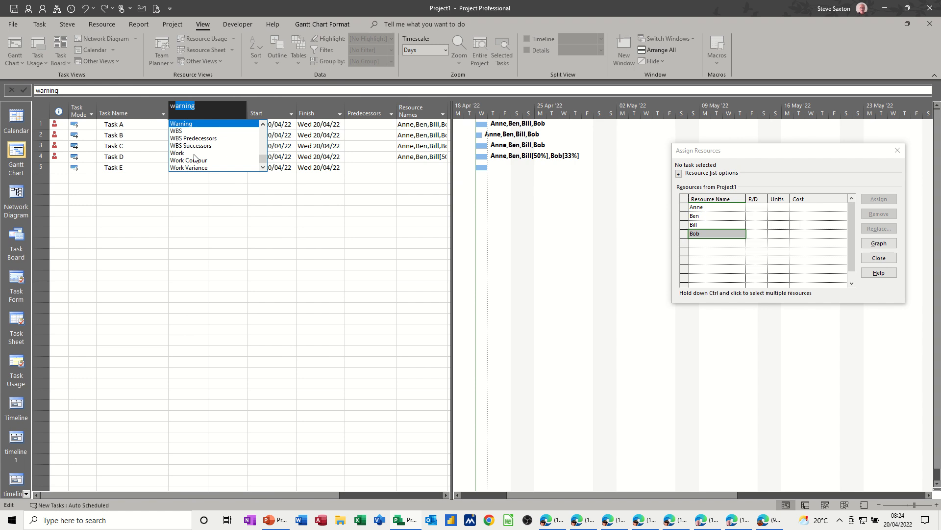
{"action": "left_click", "coordinate": [194, 153]}
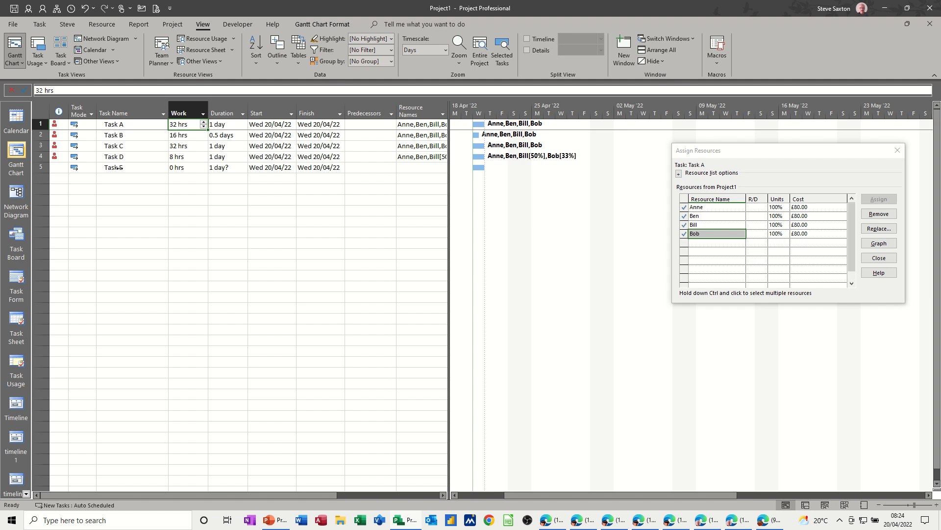
Set Task E's duration to 1 day
{"action": "left_click", "coordinate": [225, 168]}
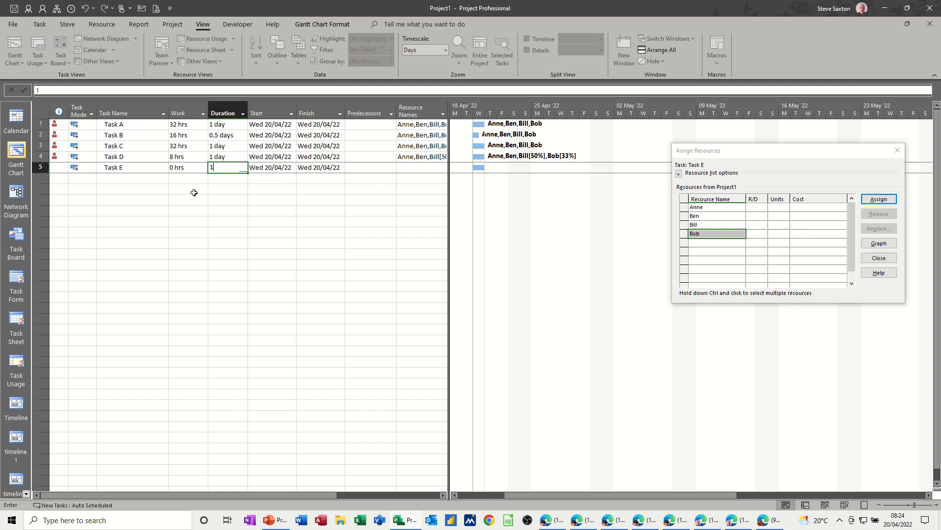
{"action": "left_click", "coordinate": [139, 166]}
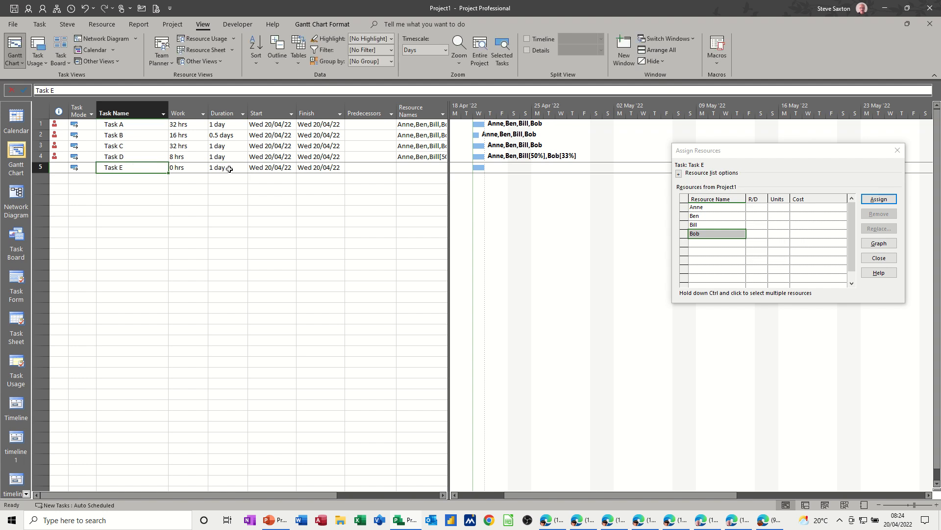
{"action": "left_click", "coordinate": [180, 168]}
Set Task E's task type to Fixed Work in its advanced task information
{"action": "left_click", "coordinate": [155, 168]}
{"action": "double_click", "coordinate": [155, 168]}
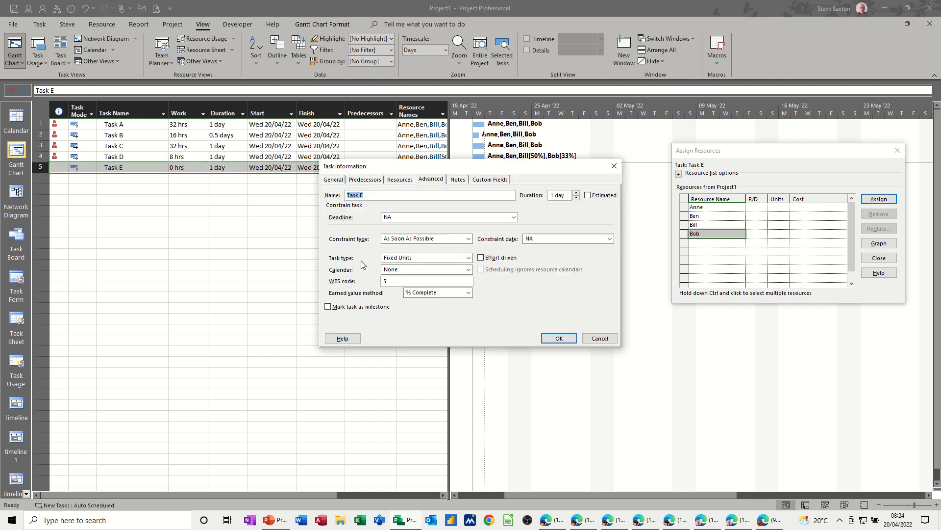
{"action": "left_click", "coordinate": [425, 258]}
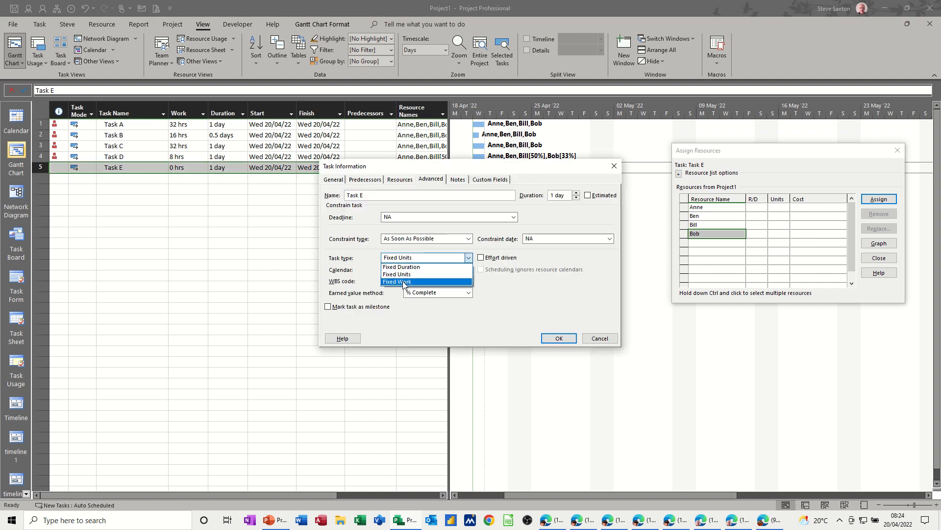
{"action": "left_click", "coordinate": [403, 282]}
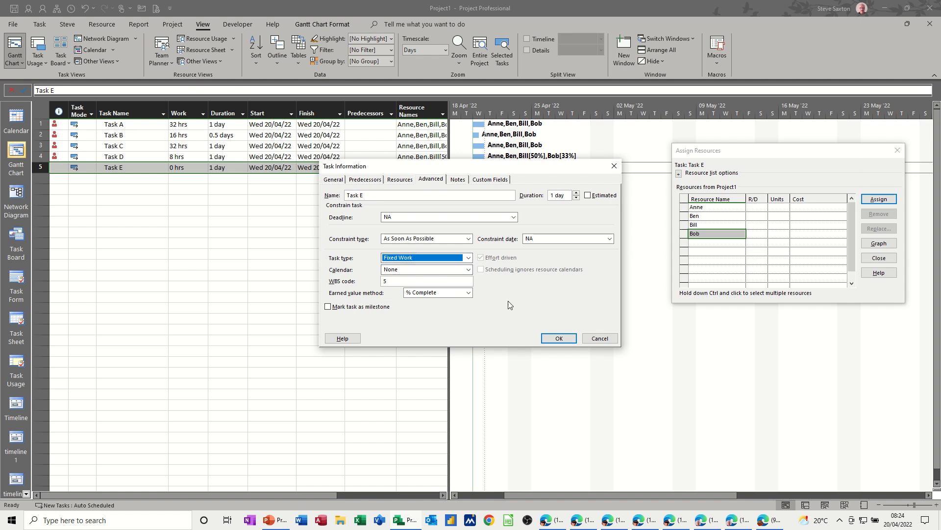
{"action": "left_click", "coordinate": [558, 338]}
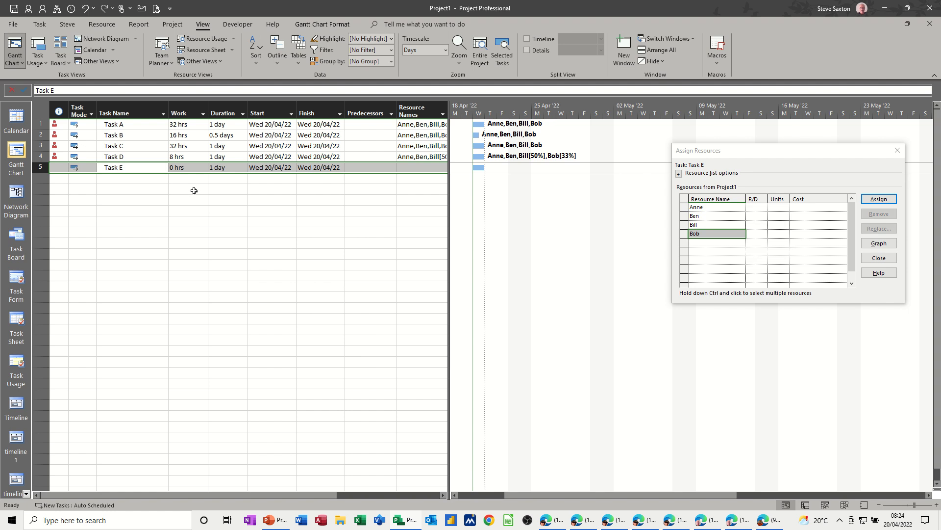
Set Task E's work to 8 hours in the task table
{"action": "left_click", "coordinate": [180, 168]}
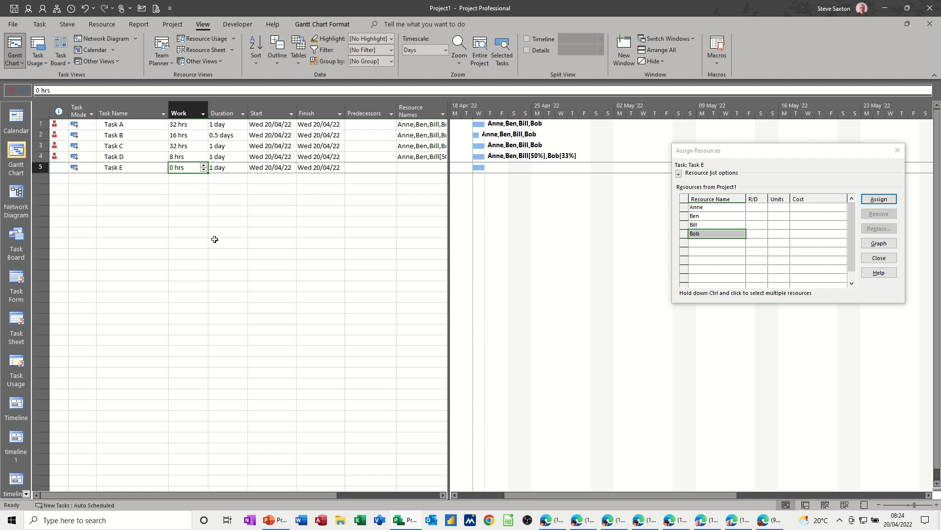
{"action": "type", "text": "8"}
{"action": "left_click", "coordinate": [221, 182]}
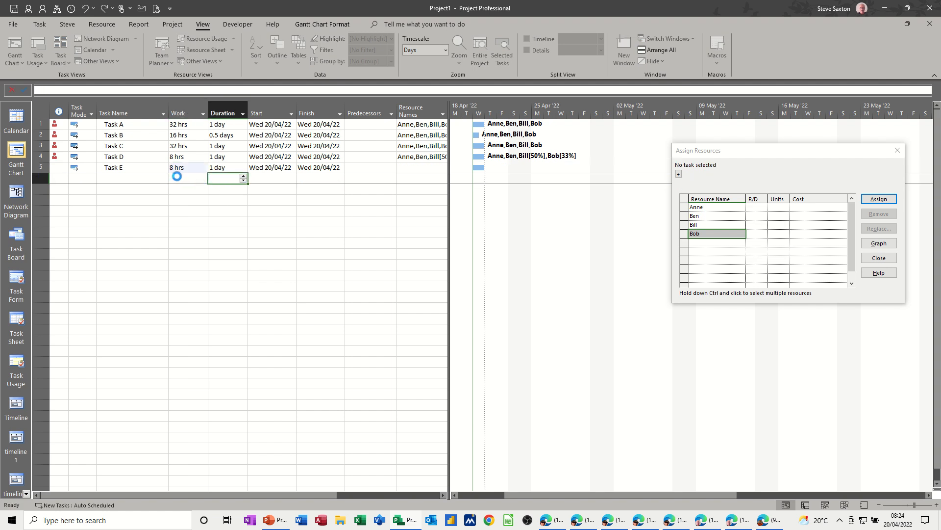
Assign only the first listed resource to Task E
{"action": "left_click", "coordinate": [137, 167]}
{"action": "left_click", "coordinate": [701, 207]}
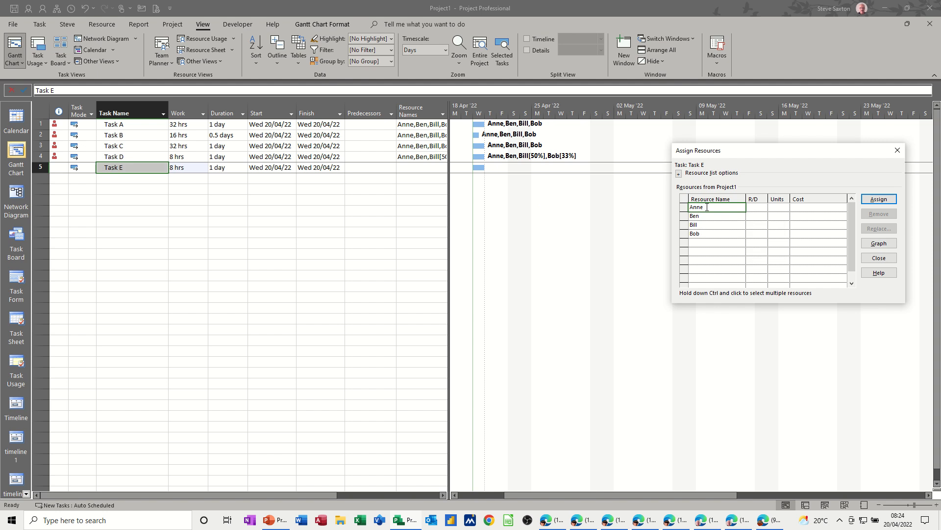
{"action": "left_click", "coordinate": [873, 199]}
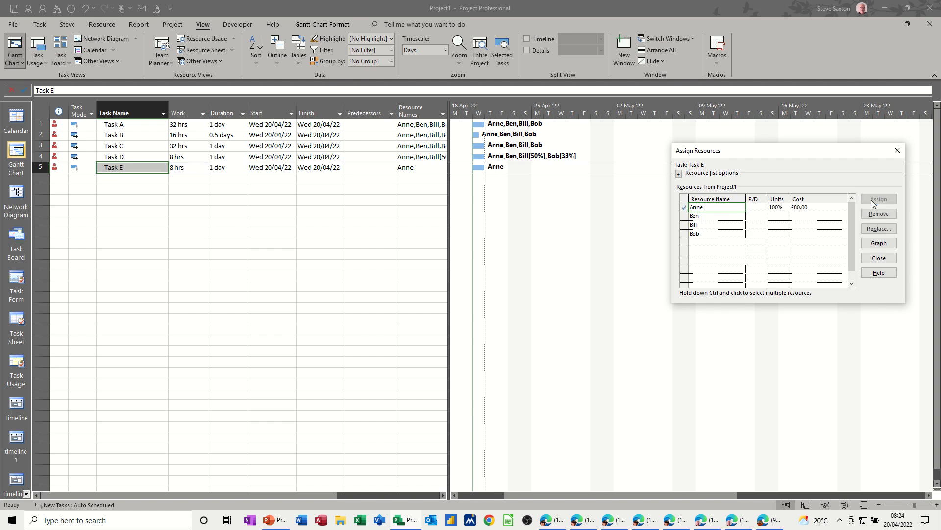
Move the resource assignment dialog closer to the task table and add the other three resources to Task E one at a time
{"action": "left_click_drag", "start_coordinate": [713, 155], "coordinate": [511, 189]}
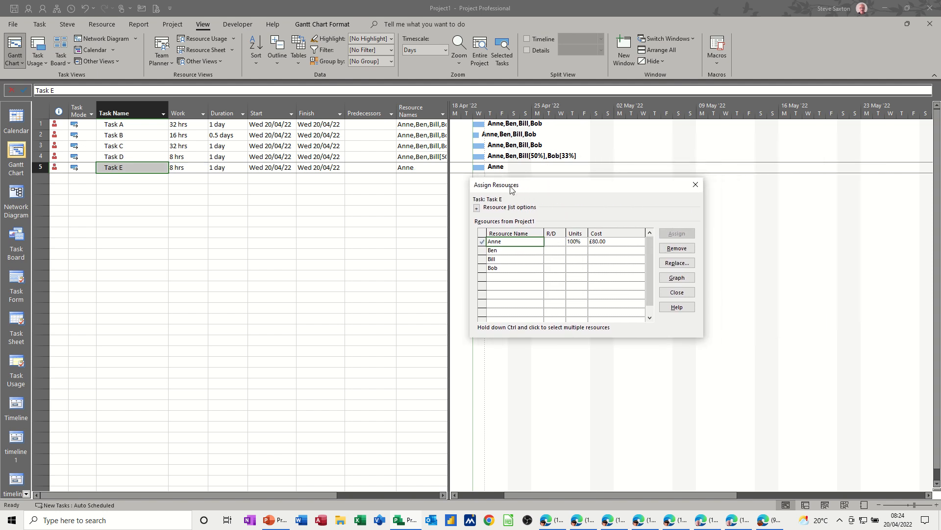
{"action": "left_click", "coordinate": [503, 250]}
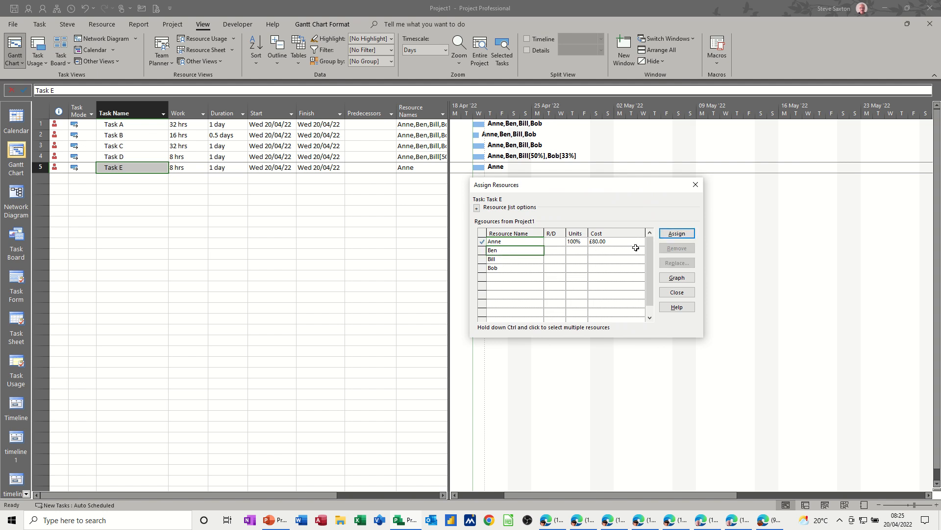
{"action": "left_click", "coordinate": [678, 234]}
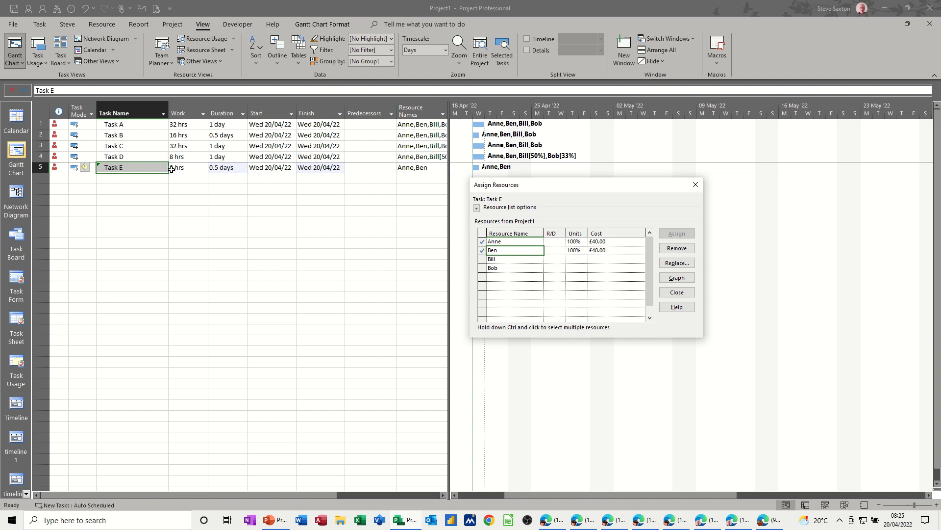
{"action": "left_click", "coordinate": [510, 261]}
{"action": "left_click", "coordinate": [675, 234]}
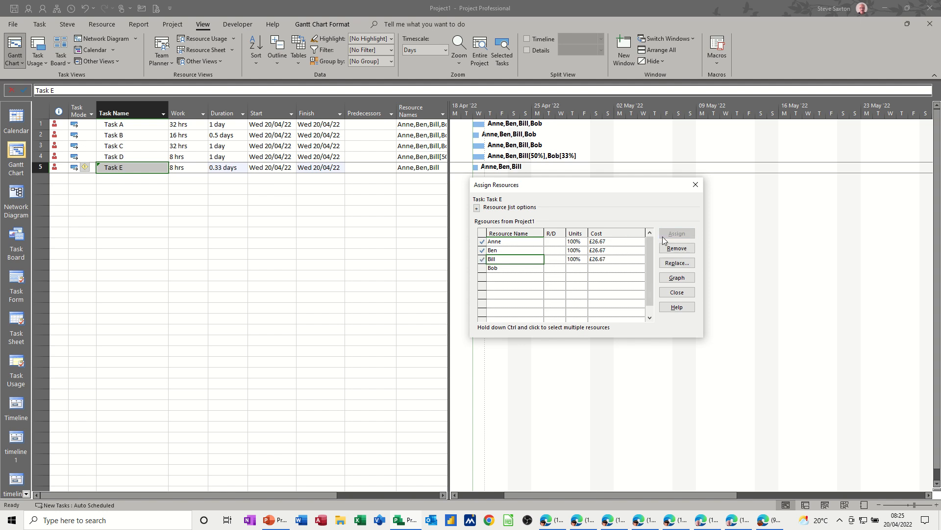
{"action": "left_click", "coordinate": [520, 267]}
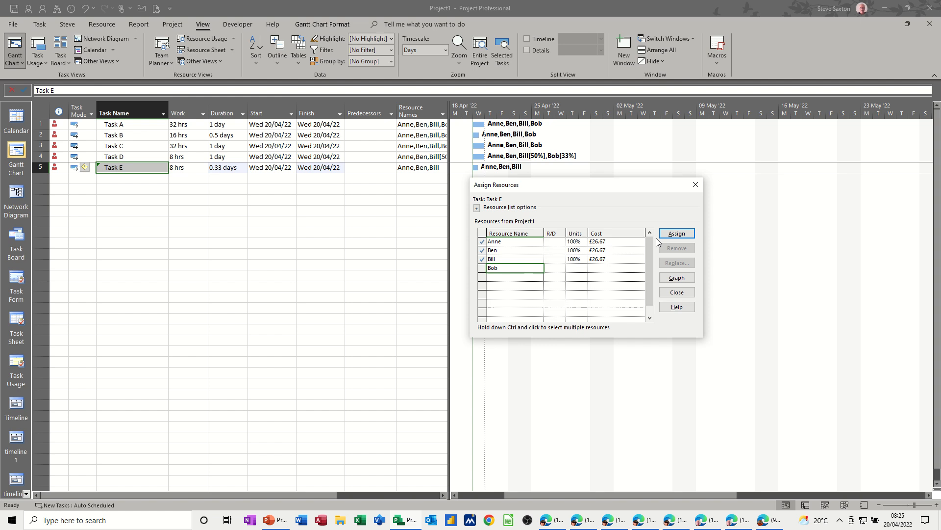
{"action": "left_click", "coordinate": [671, 234]}
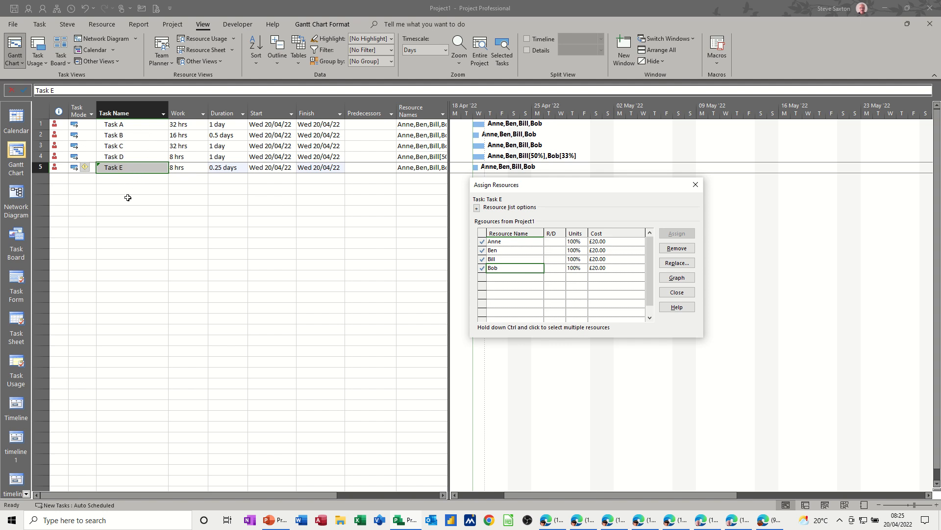
Check how Task E's effort-driven option responds to the Fixed Duration and Fixed Work task types, discarding the changes
{"action": "double_click", "coordinate": [130, 169]}
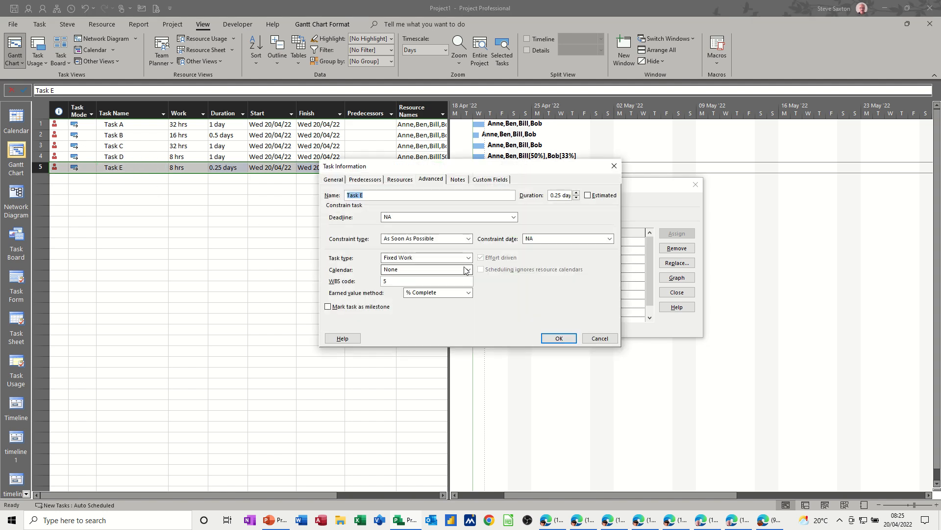
{"action": "left_click", "coordinate": [468, 260]}
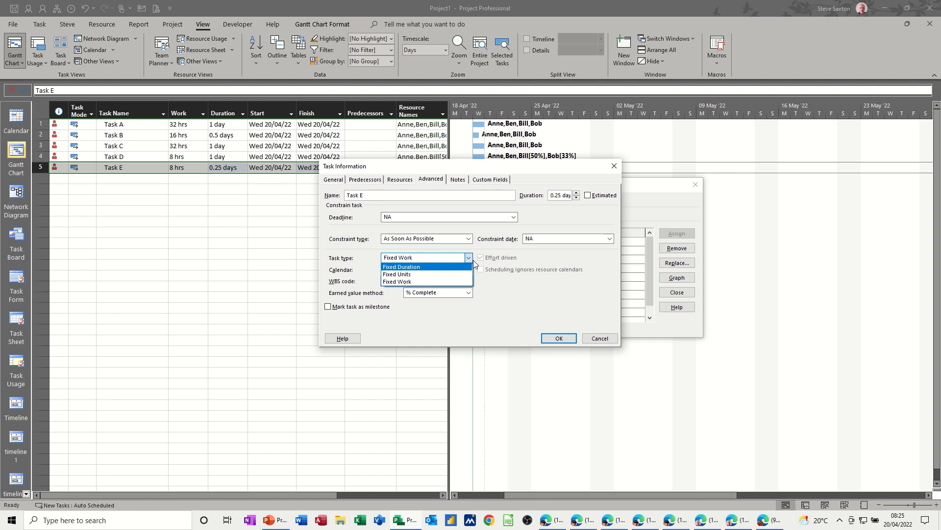
{"action": "left_click", "coordinate": [422, 267]}
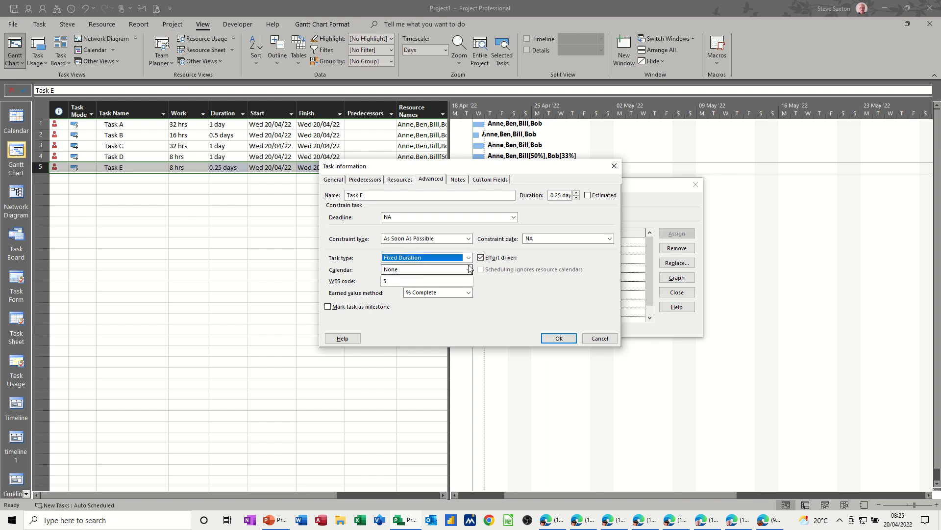
{"action": "left_click", "coordinate": [468, 257]}
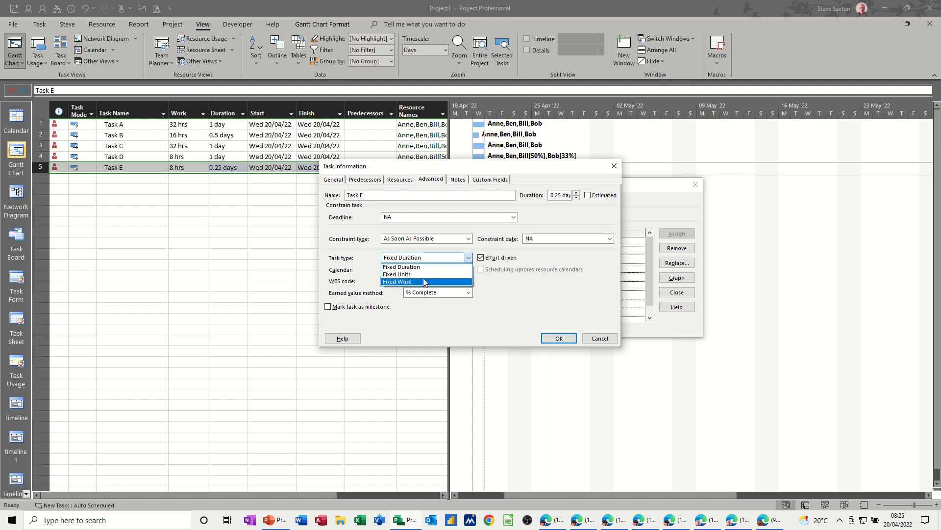
{"action": "left_click", "coordinate": [424, 282]}
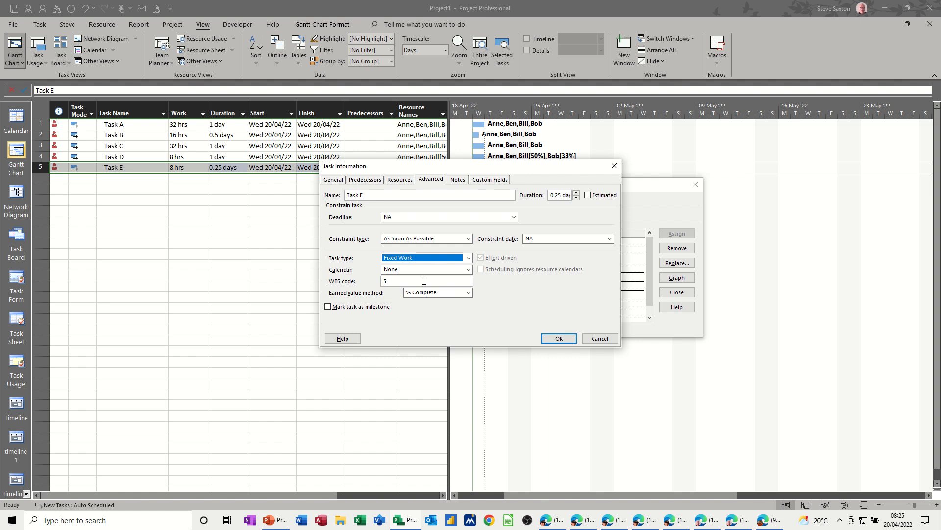
{"action": "left_click", "coordinate": [468, 258]}
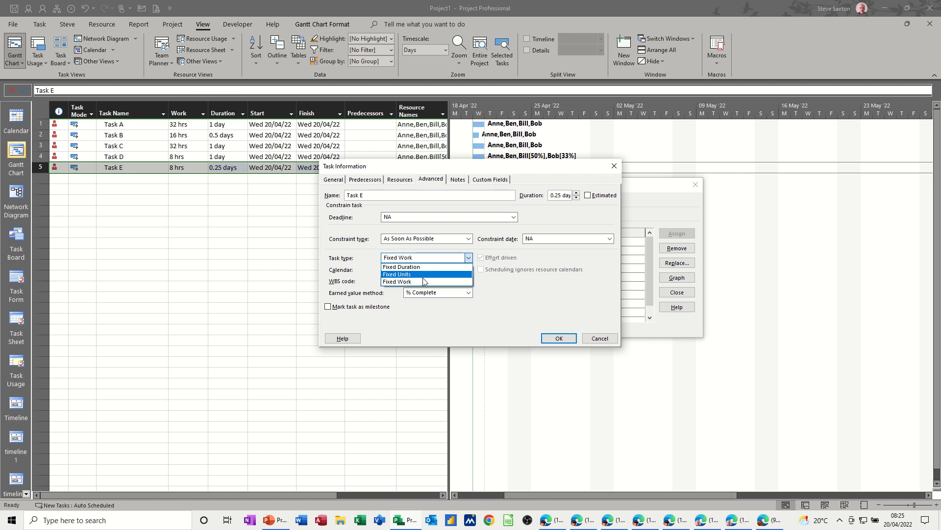
{"action": "left_click", "coordinate": [424, 281]}
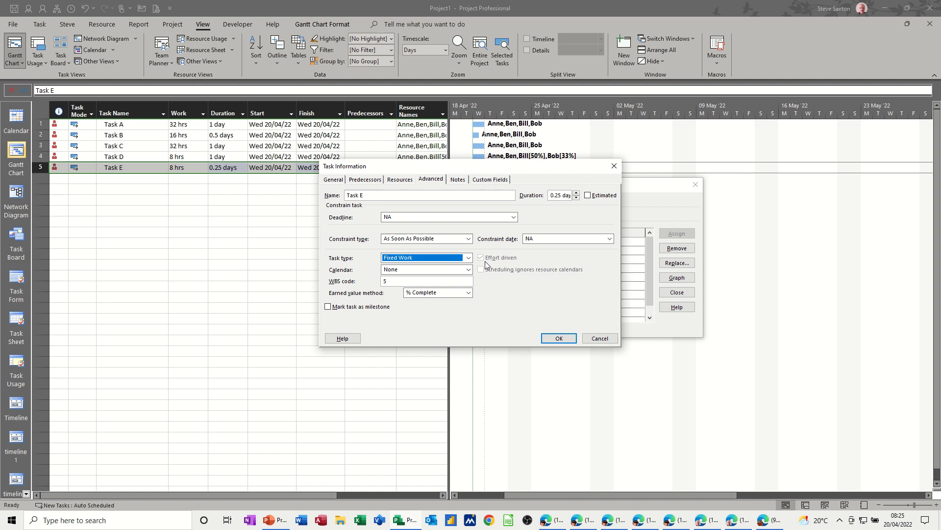
{"action": "left_click", "coordinate": [599, 339]}
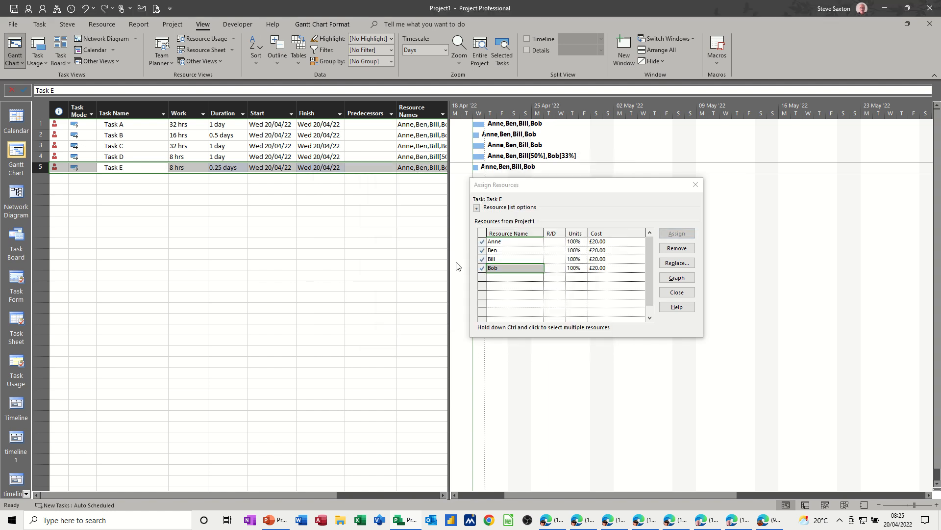
Close the resource assignment dialog and link Task A through Task E in sequence
{"action": "left_click", "coordinate": [696, 184]}
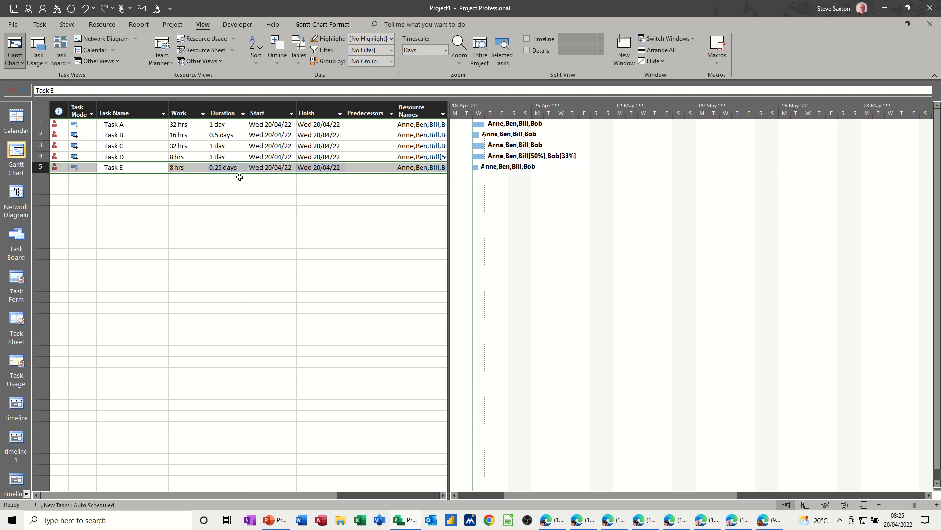
{"action": "left_click_drag", "start_coordinate": [128, 126], "coordinate": [135, 166]}
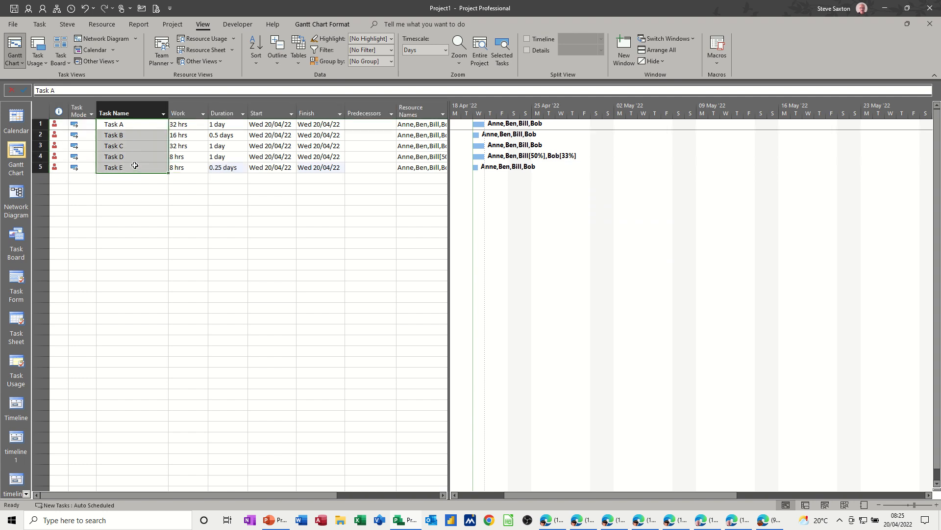
{"action": "left_click", "coordinate": [39, 24]}
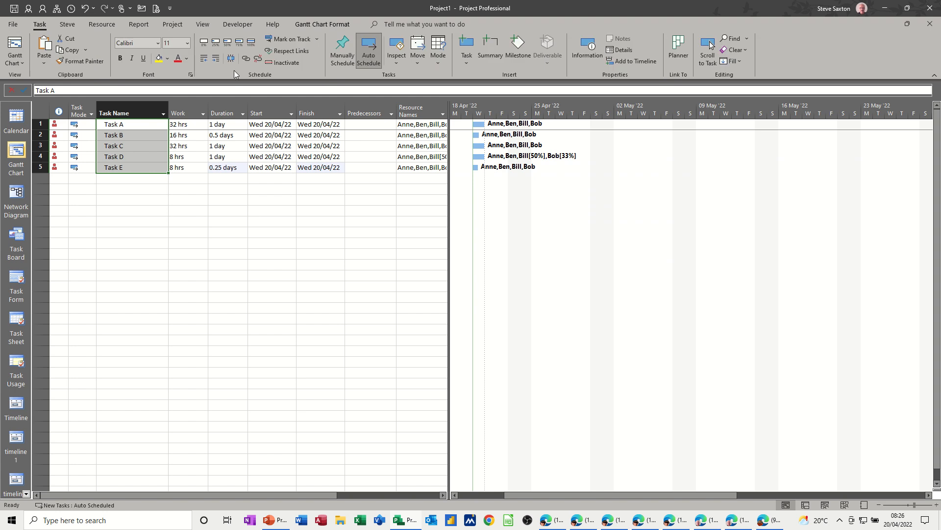
{"action": "left_click", "coordinate": [245, 60]}
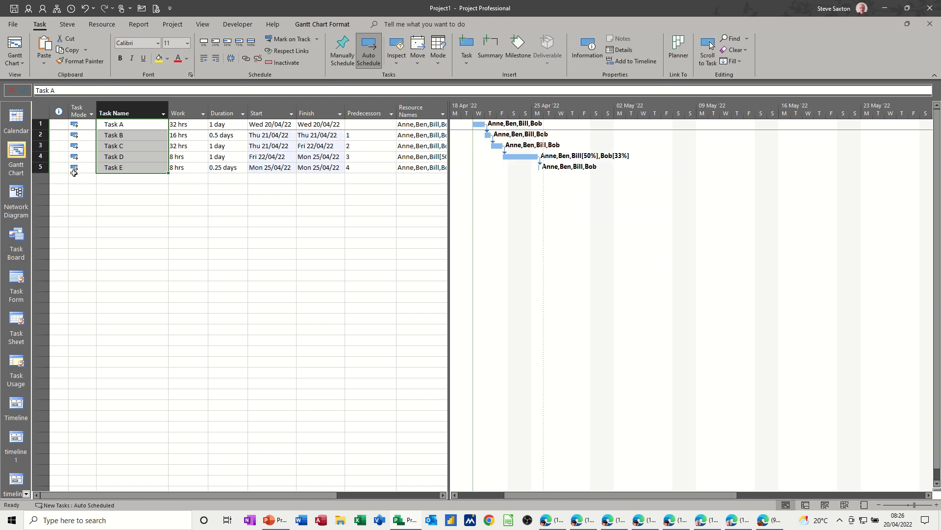